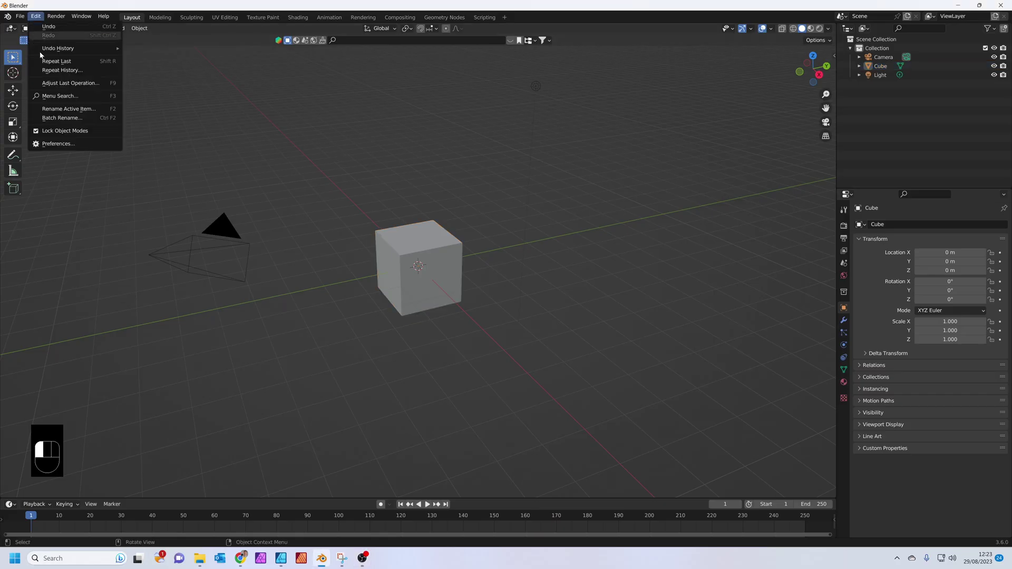
- In Add-on preferences, search 'image' then 'blenax' to locate the BlenderKit Online Asset Library add-on
left_click(52, 147)
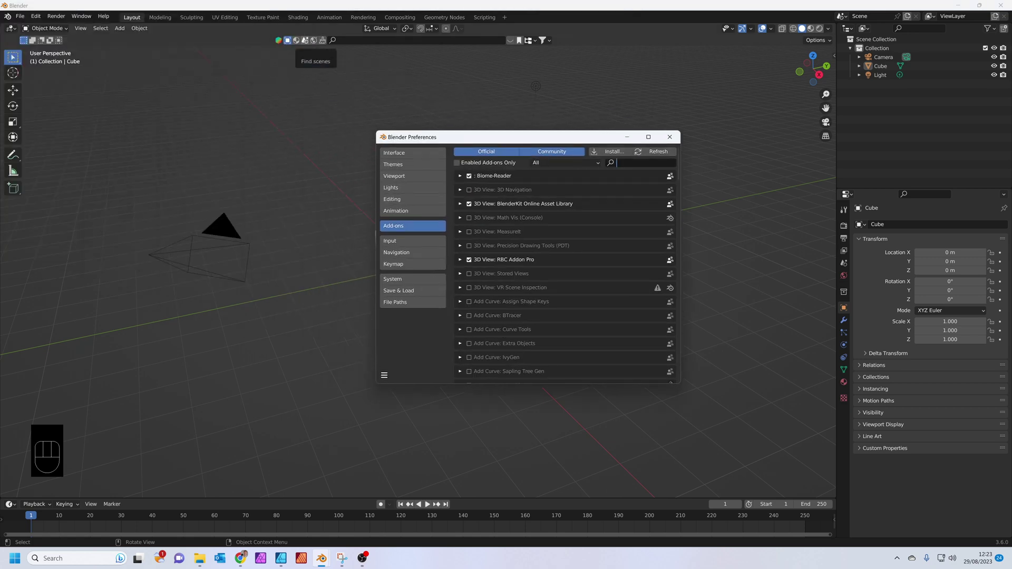
type("image")
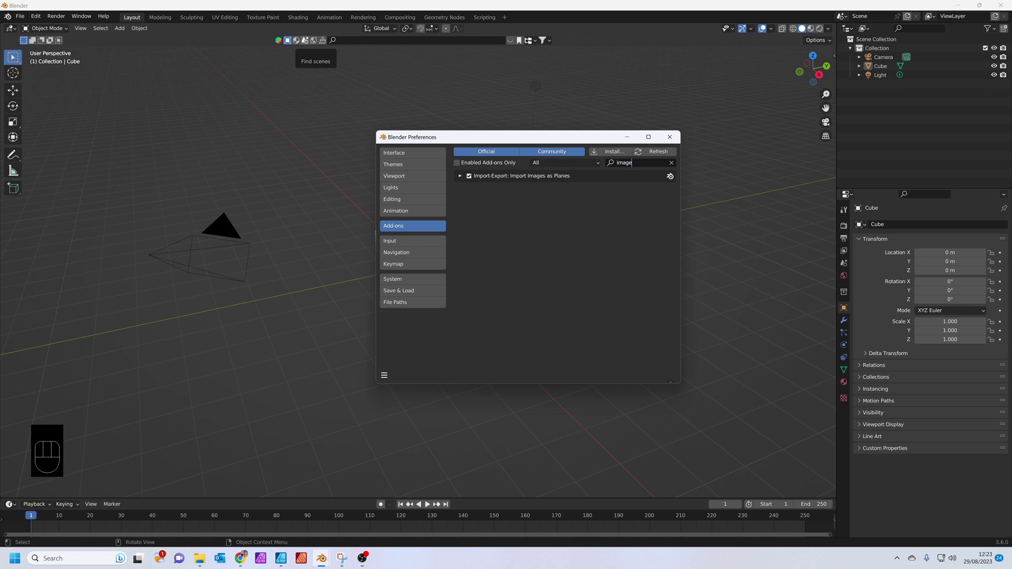
type("blen")
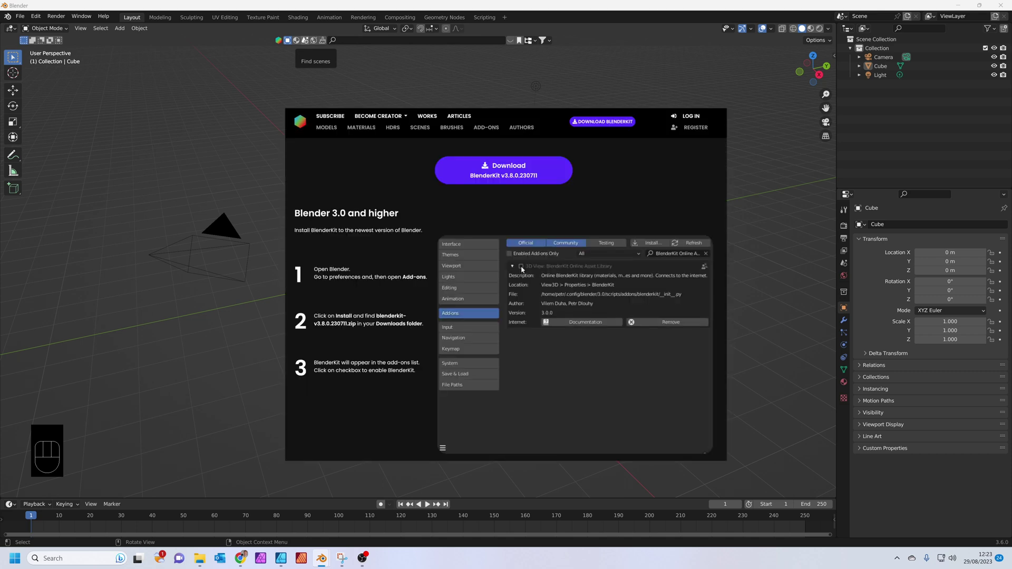
type("a")
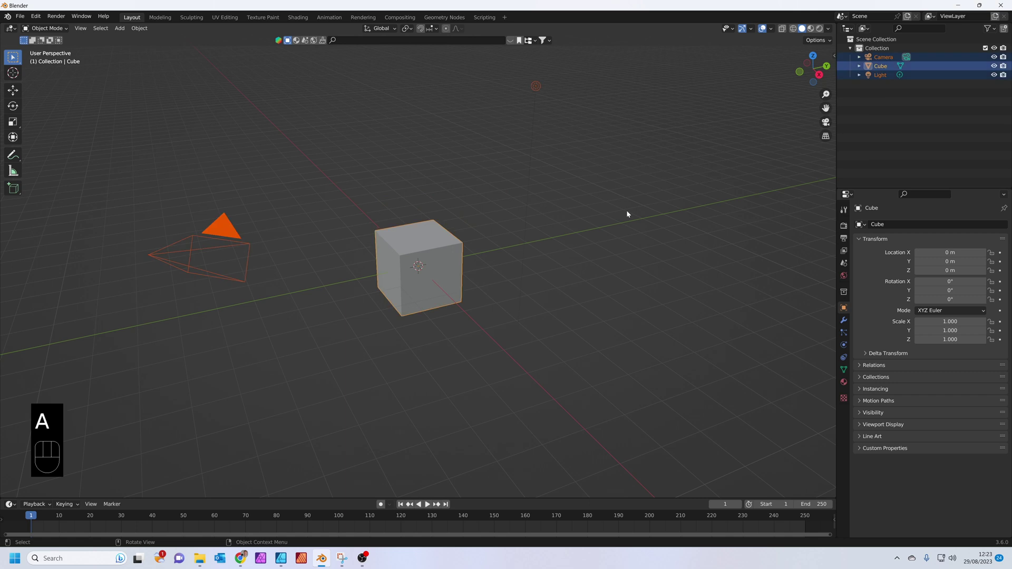
type("x")
- Delete the default camera, cube and light, then place BlenderKit's Chevrolet Corvette (2014) from a 'corvette' search
left_click(627, 210)
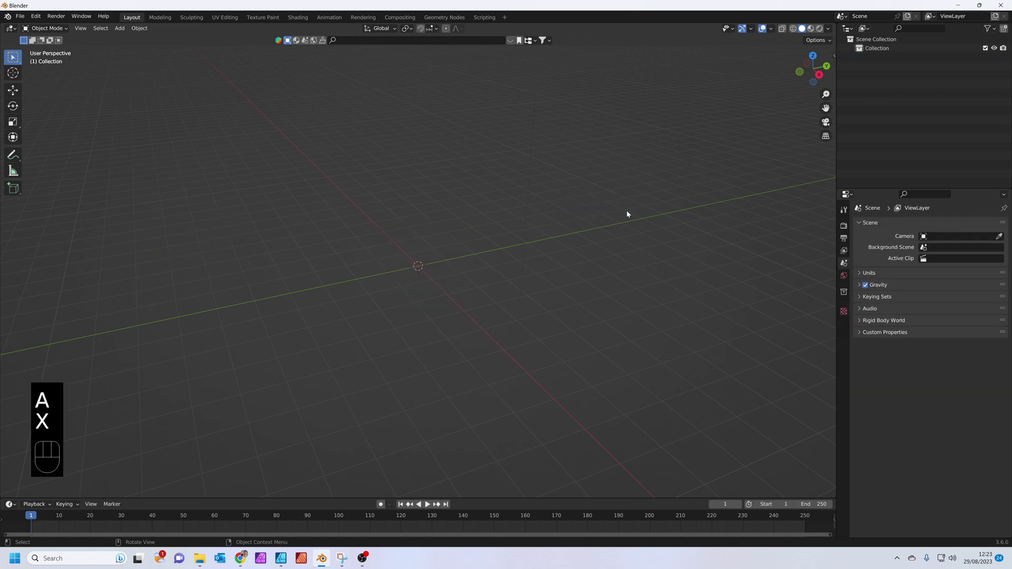
key("n")
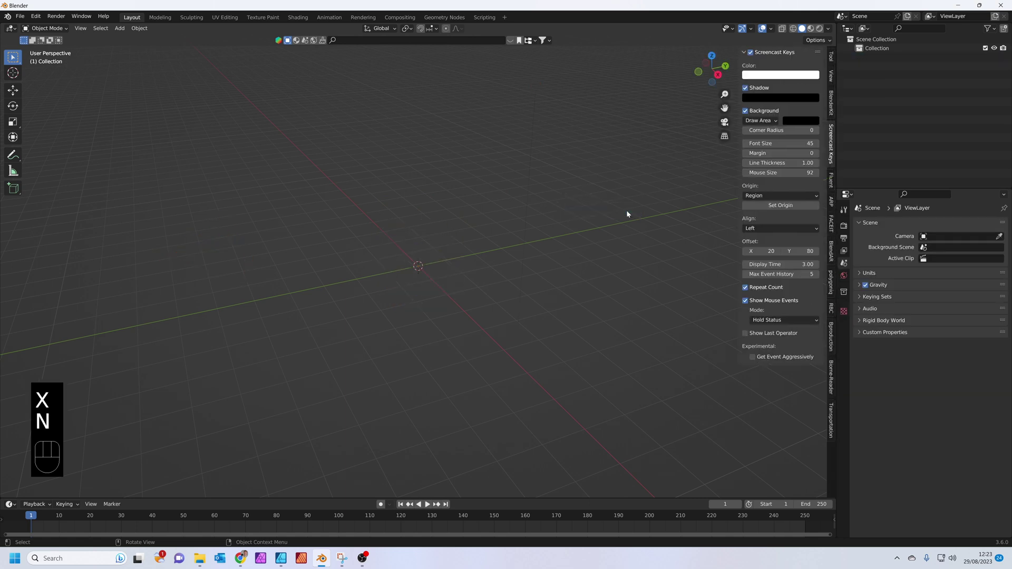
left_click(832, 107)
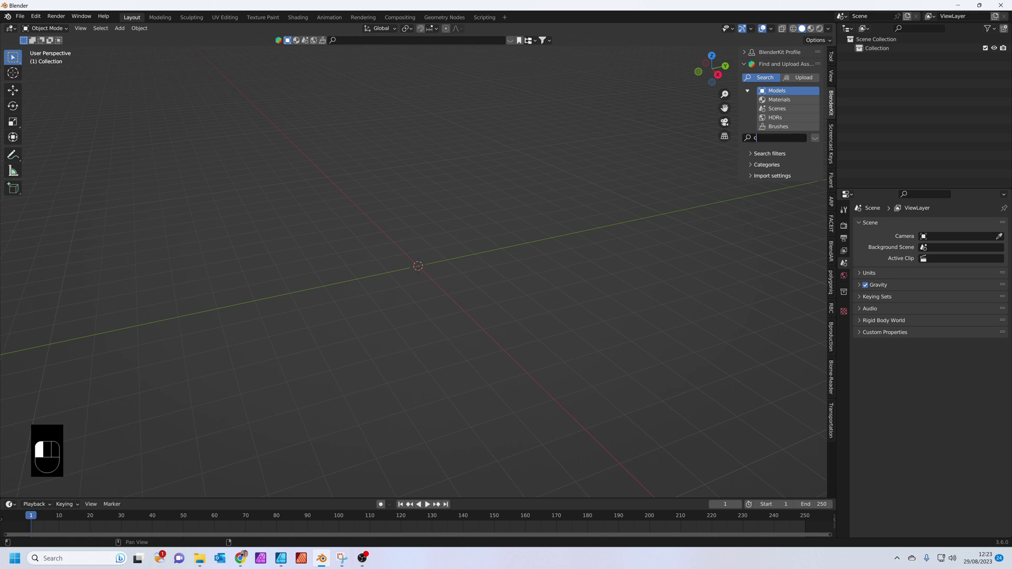
type("corvette")
key("Return")
mouse_move(78, 68)
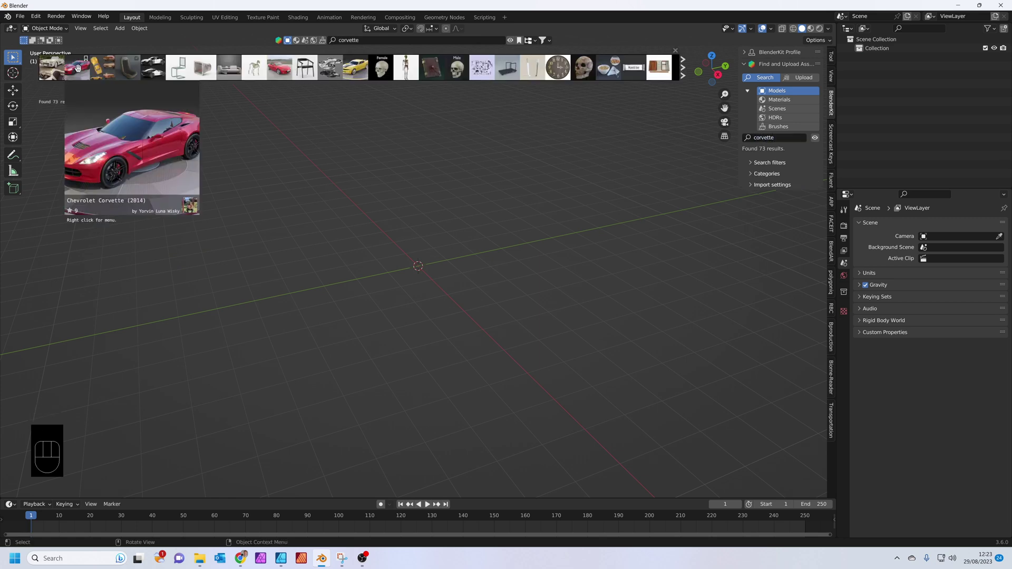
left_click_drag(77, 67, 423, 268)
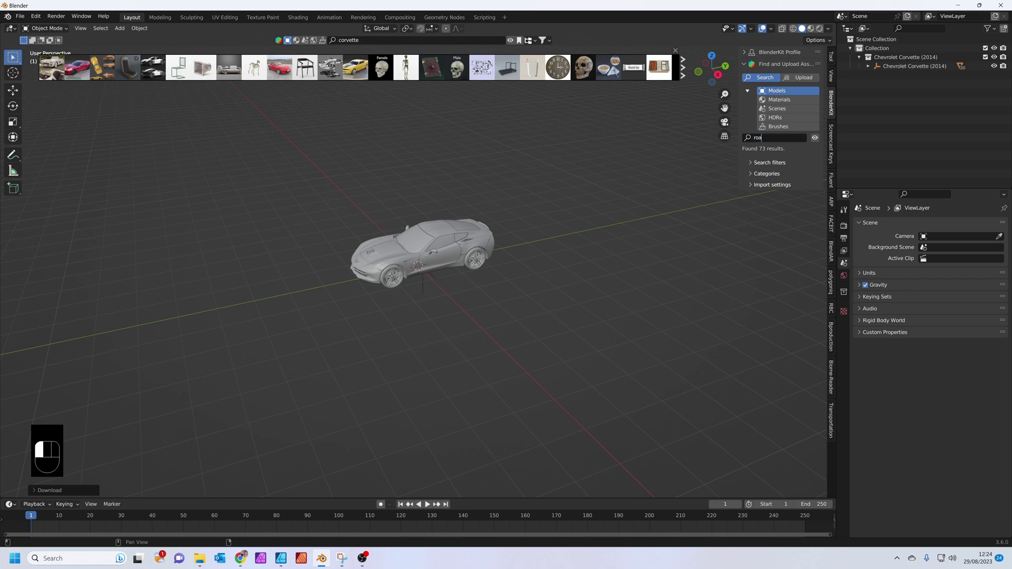
- Search BlenderKit for 'procedural road' and place the Procedural 2 lanes road profile in the scene
key("Return")
left_click(764, 218)
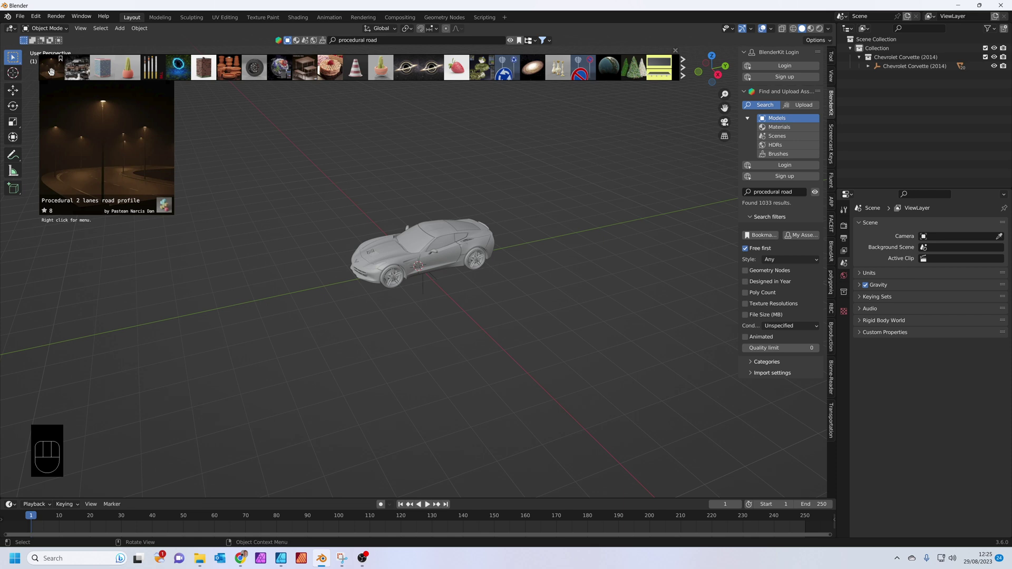
left_click_drag(51, 66, 37, 190)
- Slide the road along the ground and rotate it 183.05° around the Z axis
left_click(920, 84)
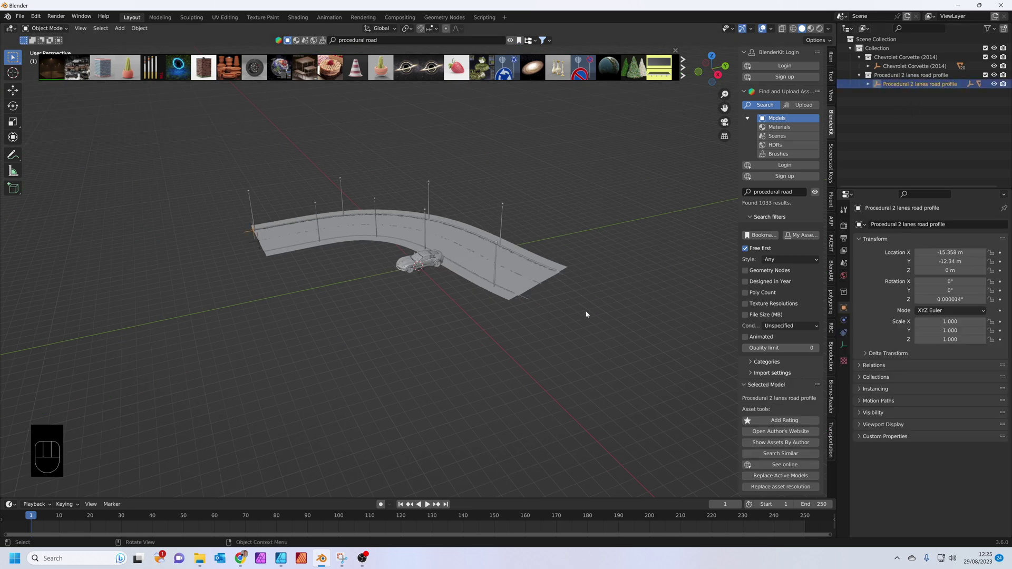
key("g")
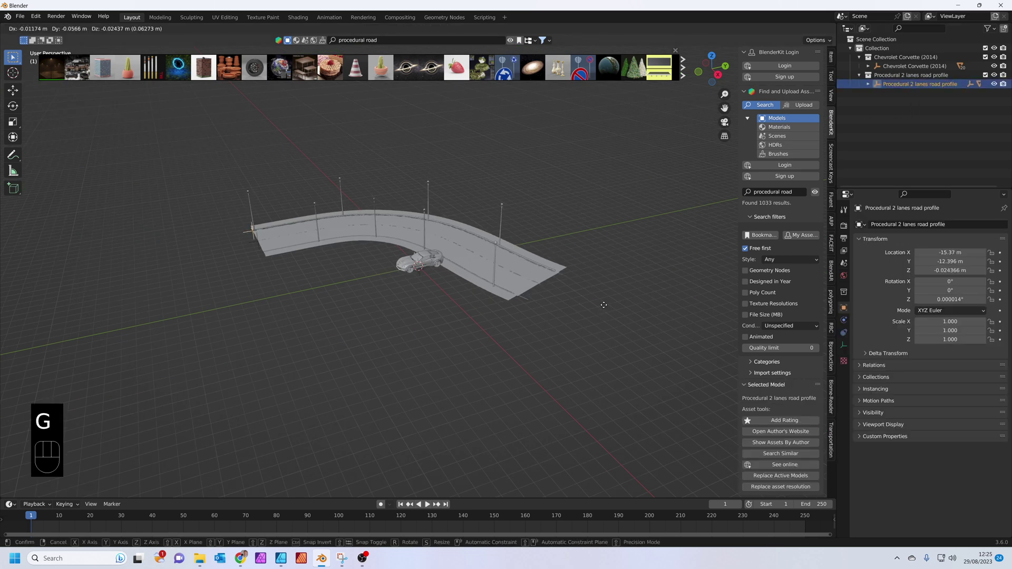
key("shift+z")
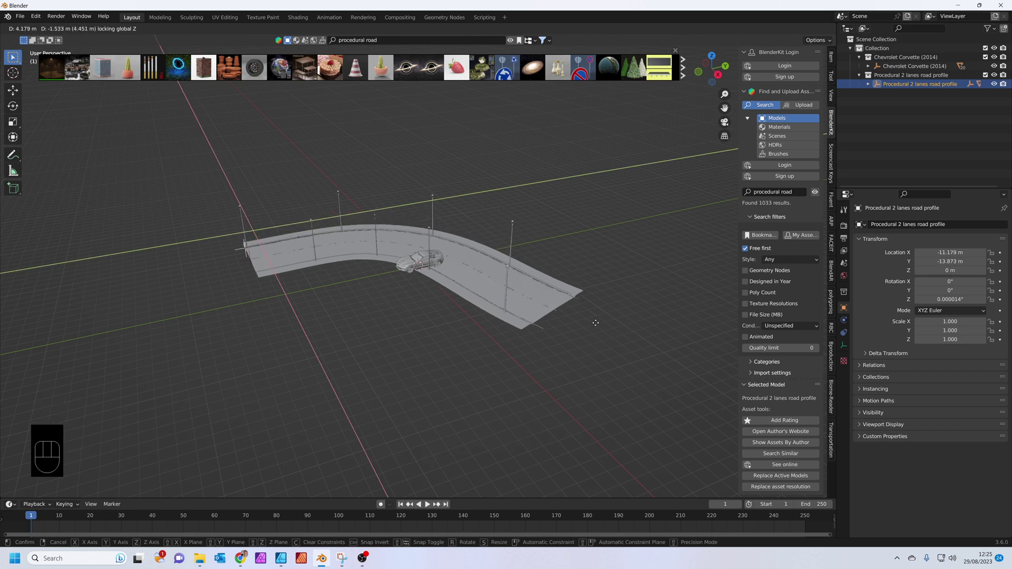
left_click(573, 335)
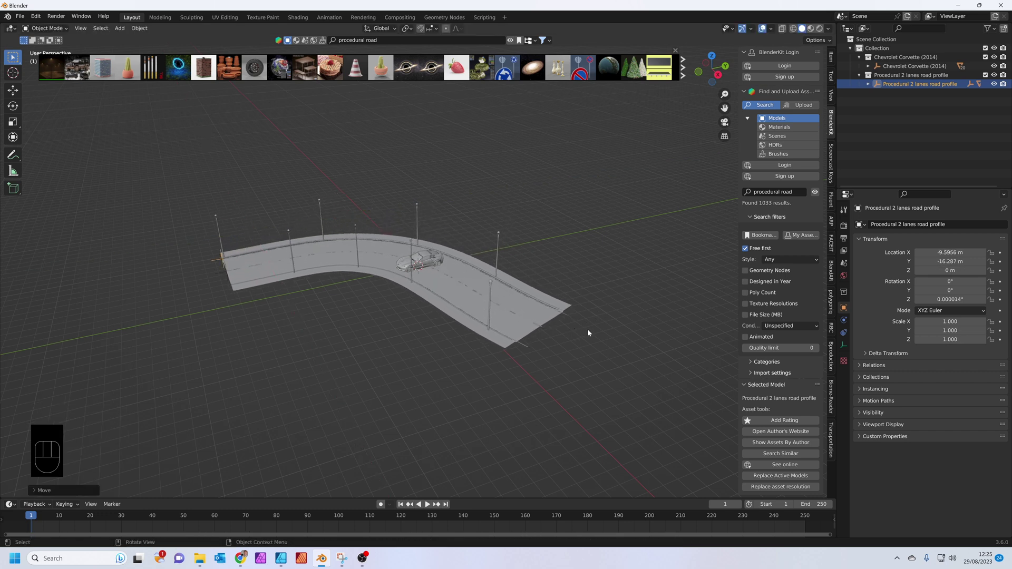
key("r")
key("z")
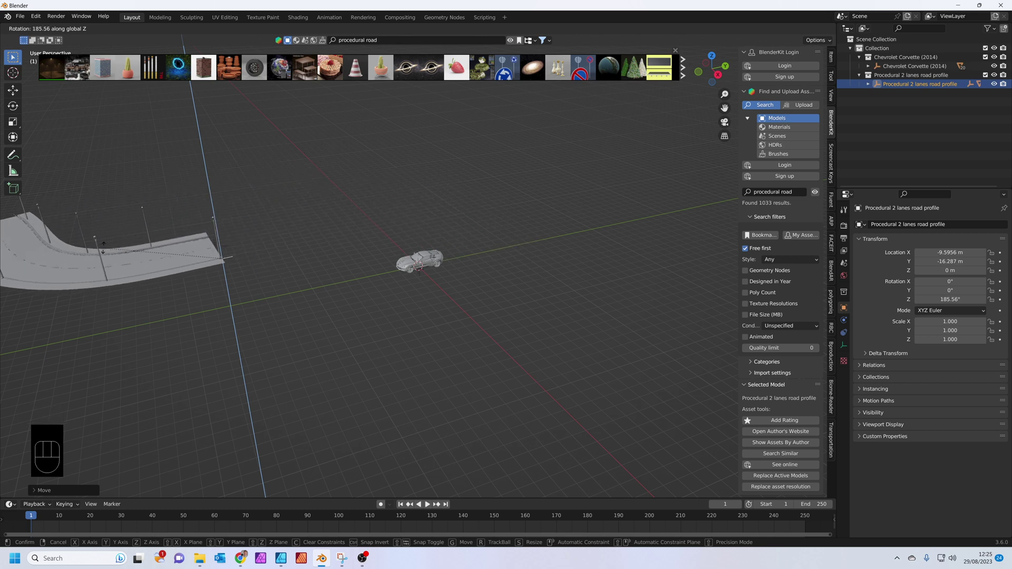
left_click(111, 241)
- Set the road under the car, lower it to Z −0.0788 m, and preview in Rendered shading
key("g")
key("shift+z")
left_click(411, 295)
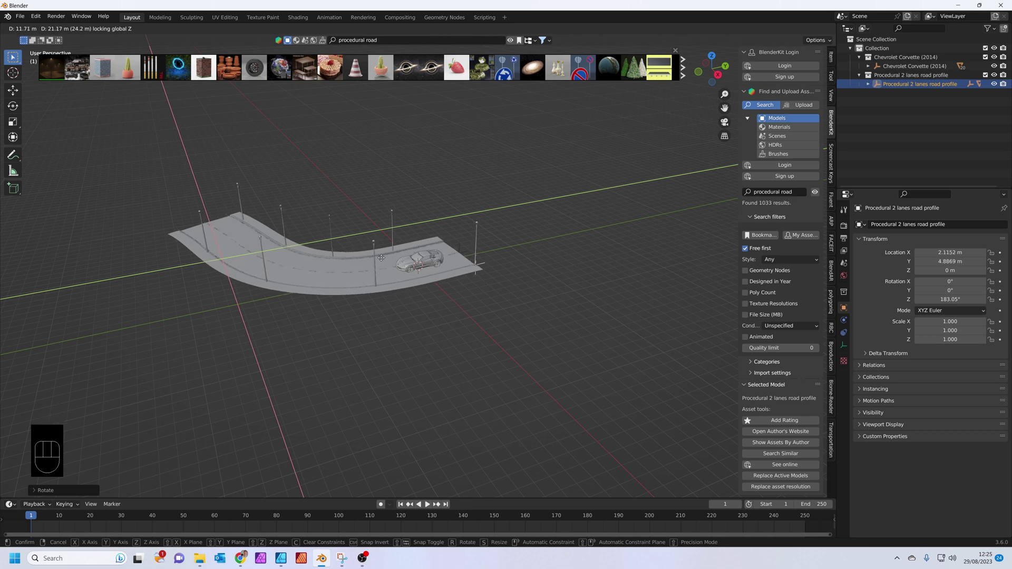
scroll(425, 315, "up", 4)
scroll(426, 311, "up", 4)
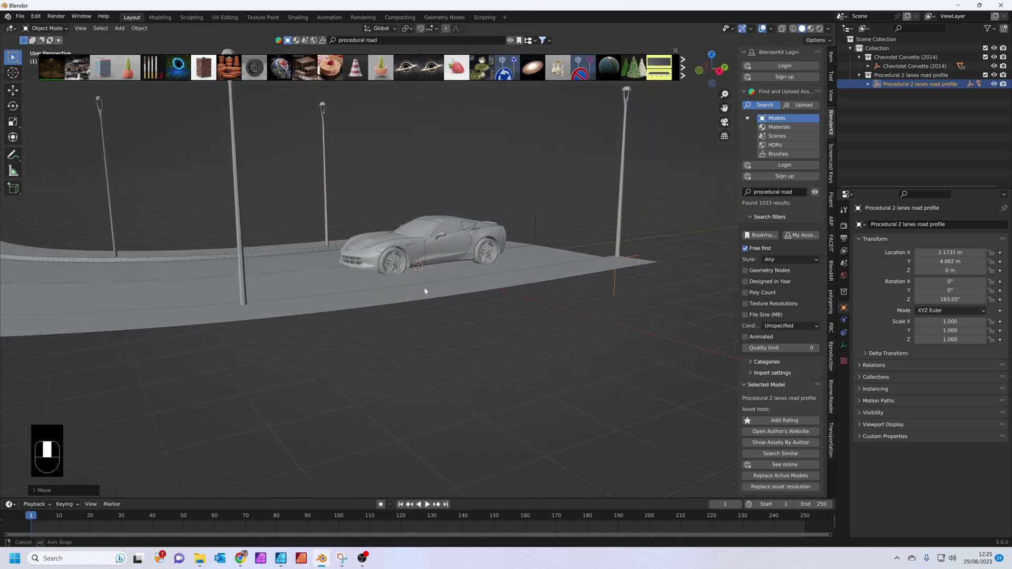
scroll(423, 284, "up", 3)
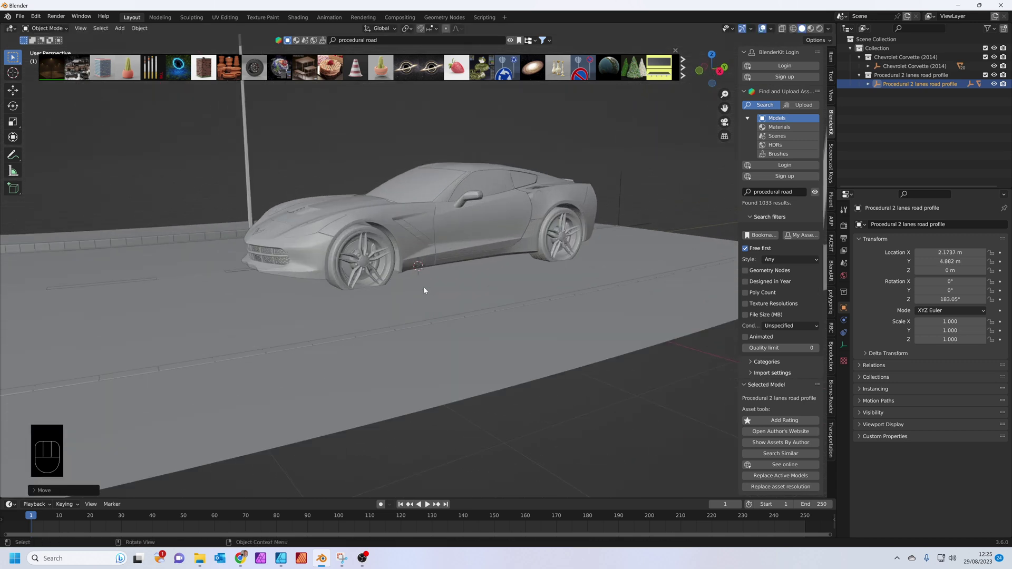
key("g")
key("z")
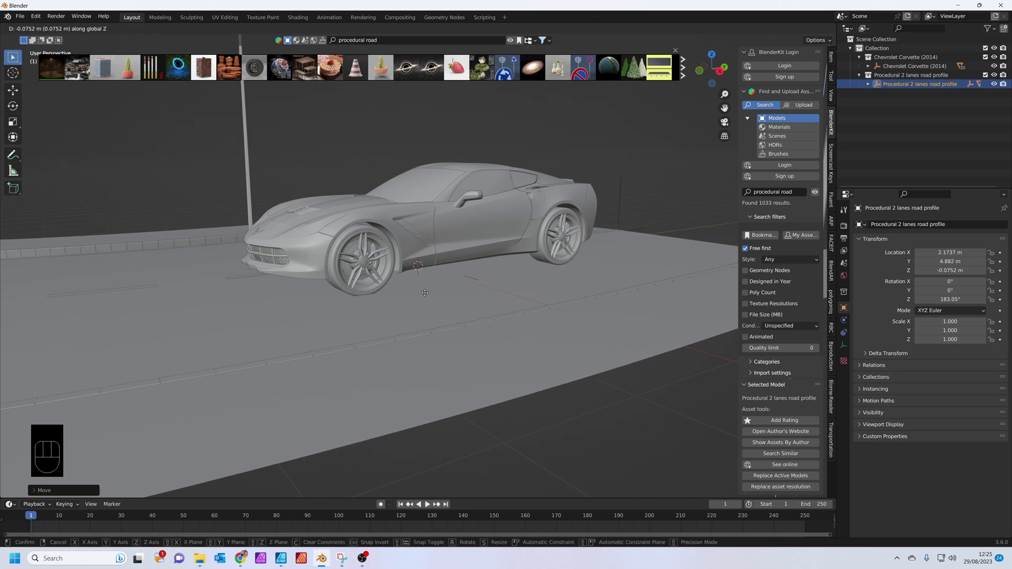
left_click(425, 293)
left_click(818, 29)
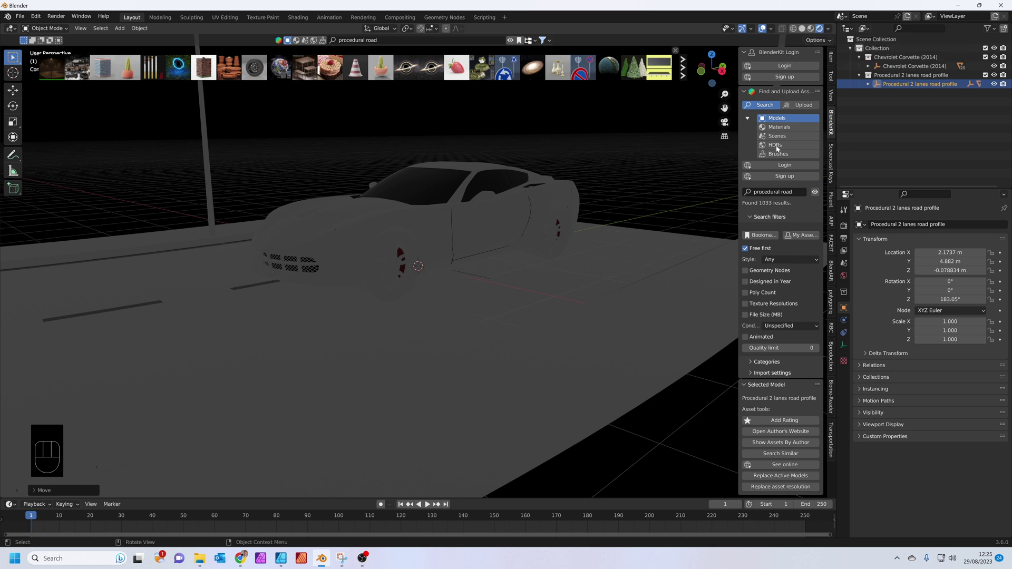
- Apply a BlenderKit forest HDR to the scene at 2048 resolution
left_click(776, 145)
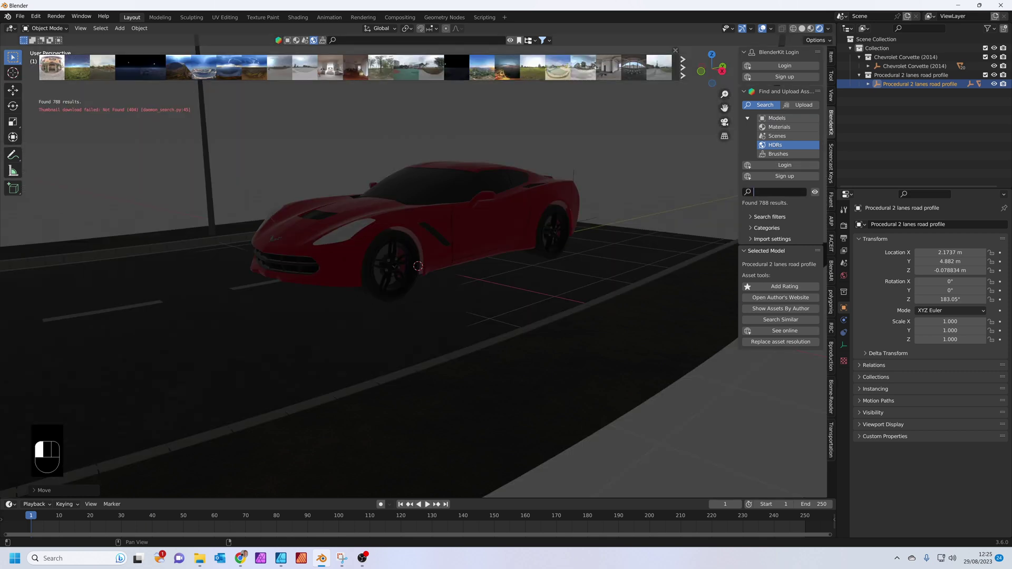
key("Return")
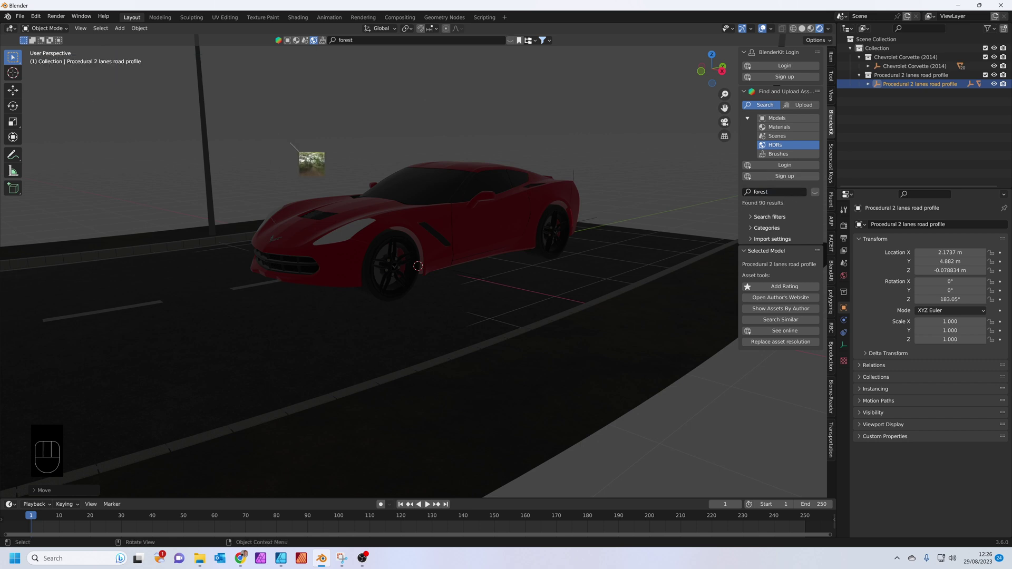
left_click_drag(289, 143, 290, 146)
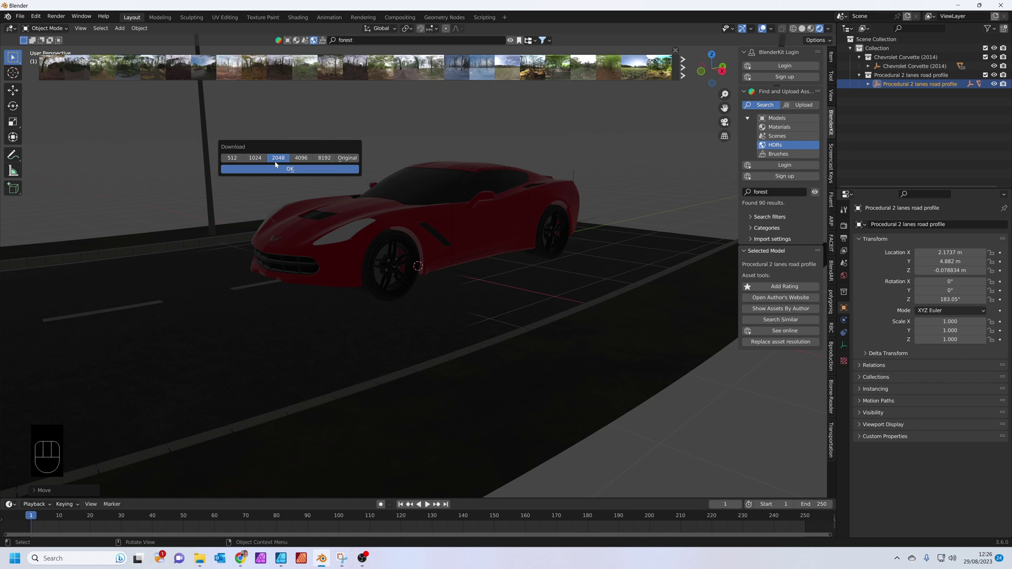
left_click(291, 169)
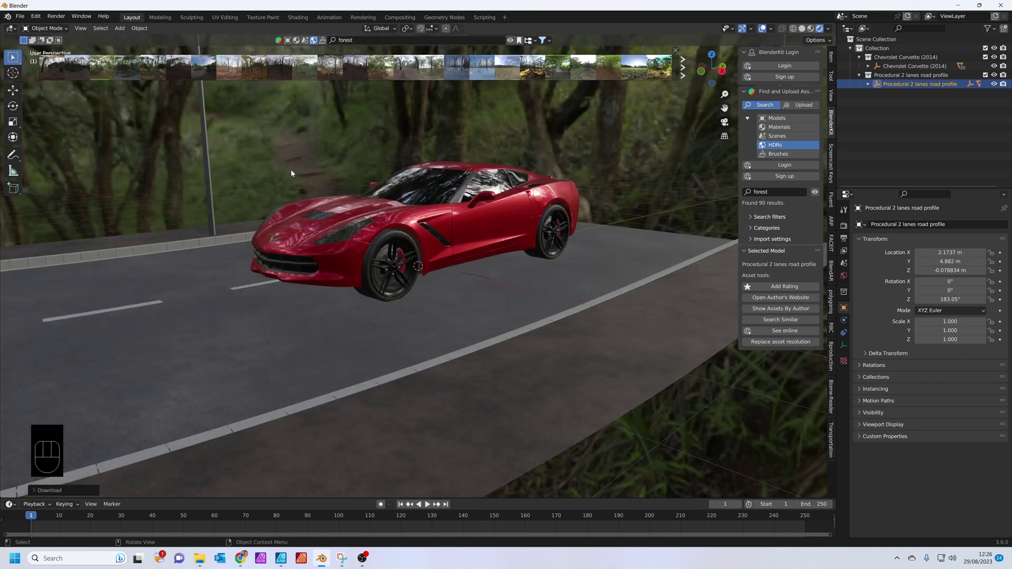
middle_click_drag(369, 211, 527, 211)
- Set the render engine to Cycles with GPU Compute
left_click(844, 225)
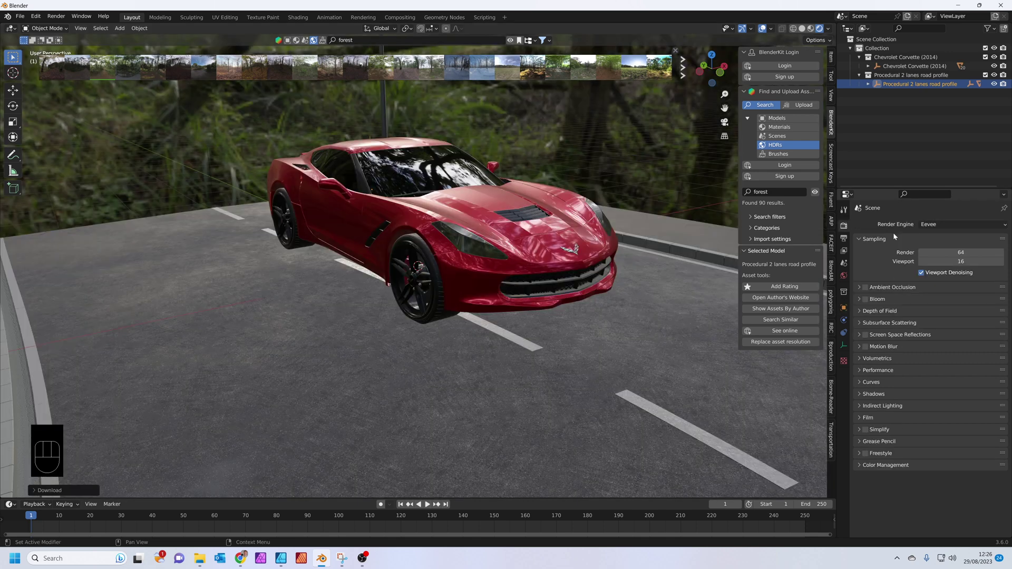
left_click(940, 222)
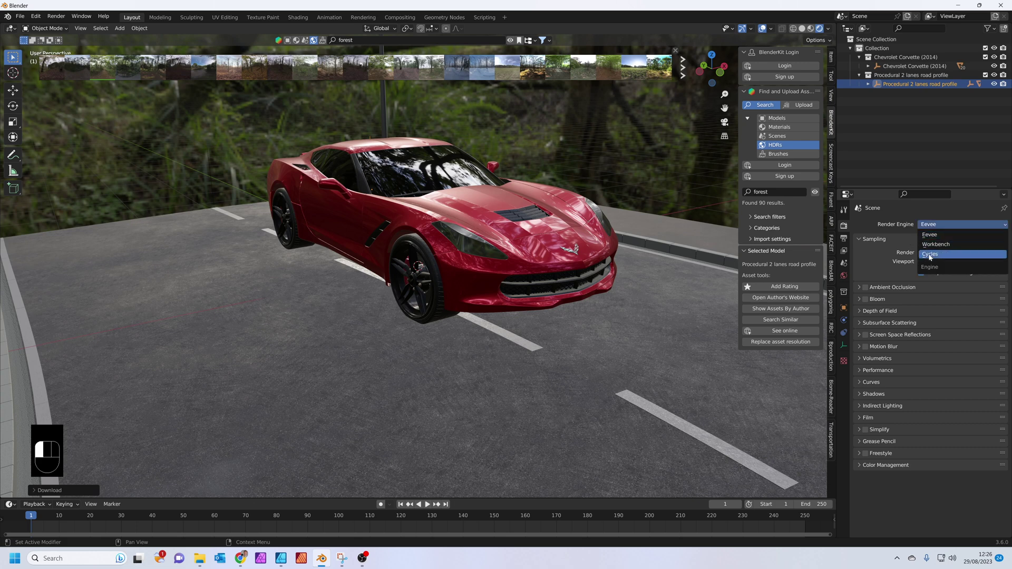
left_click(930, 255)
left_click(933, 246)
left_click(925, 267)
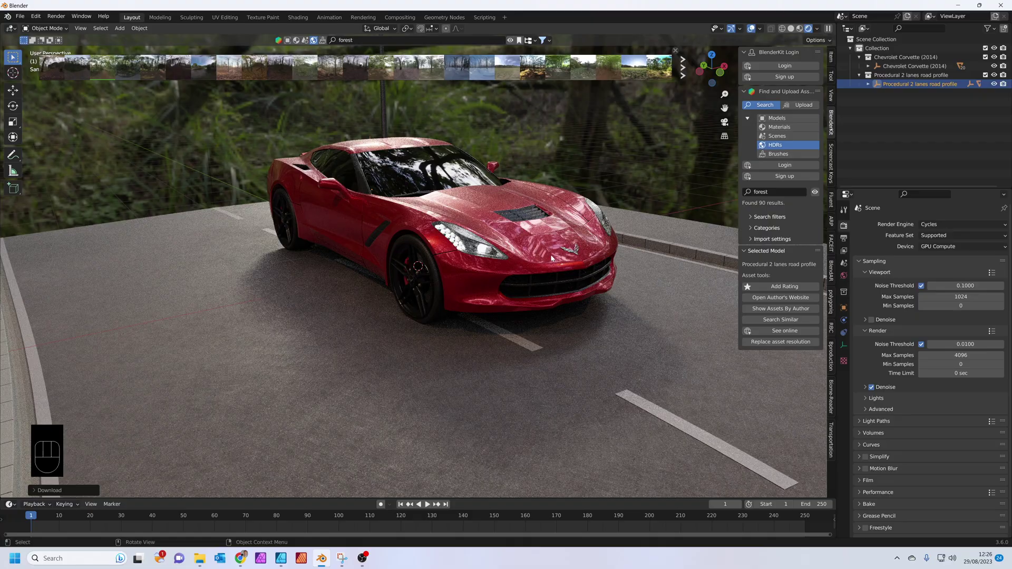
- Orbit and zoom to a lower, closer view of the car's left side
middle_click_drag(569, 312, 475, 296)
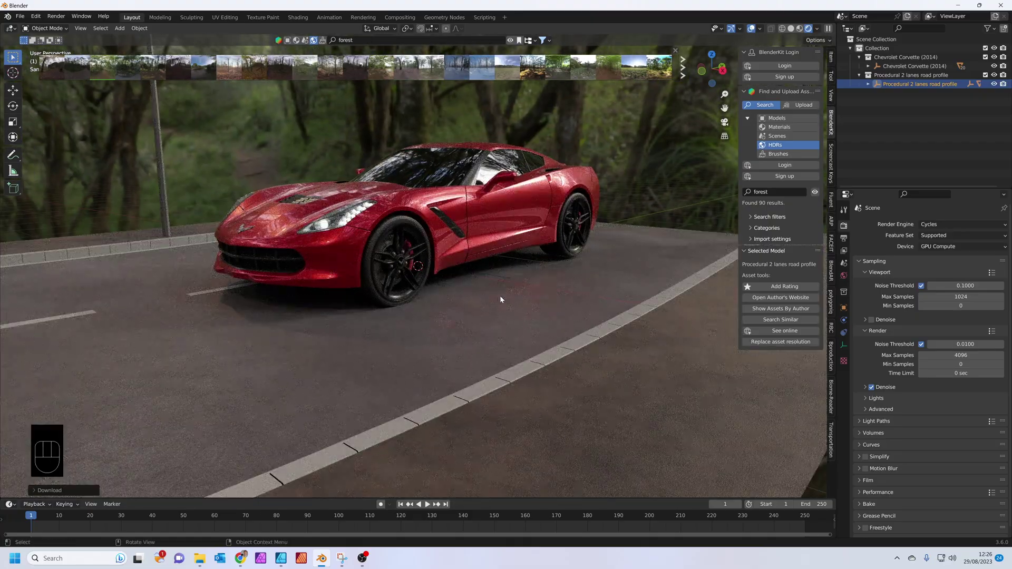
scroll(496, 287, "up", 2)
middle_click_drag(493, 284, 550, 285, "shift")
- Select the Corvette and bring its CarPaint node tree into view in the Shading workspace
left_click(551, 262)
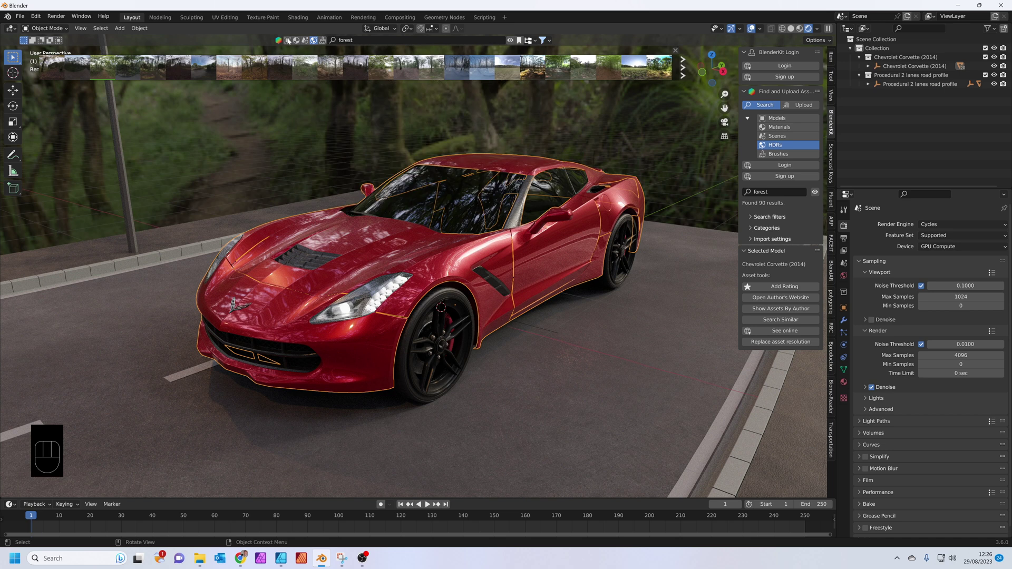
left_click(268, 17)
left_click(296, 18)
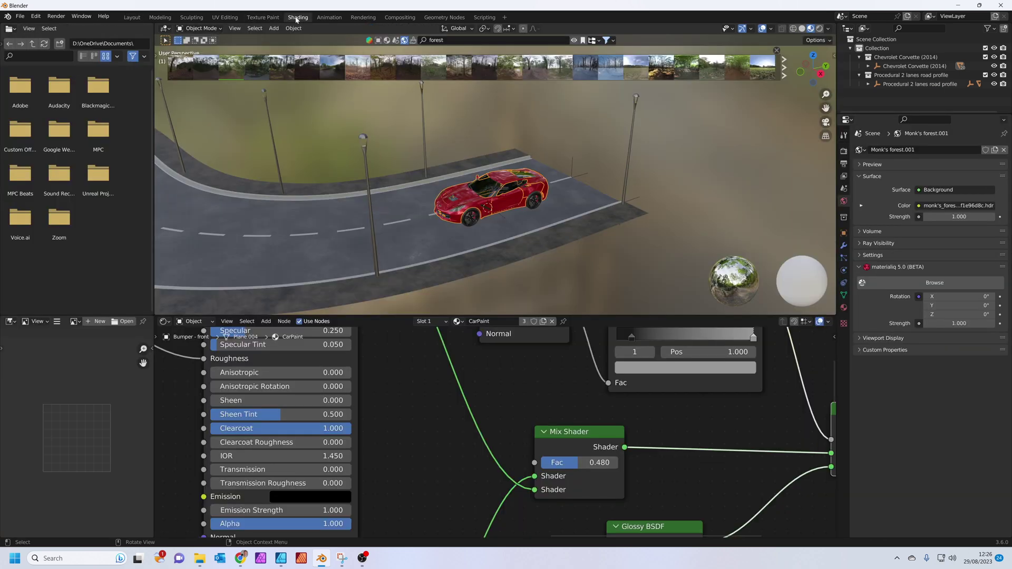
scroll(445, 380, "down", 6)
middle_click_drag(481, 414, 521, 413)
- Zoom to the CarPaint RGB node and change its colour from red to bright lime green
scroll(544, 377, "up", 7)
scroll(544, 376, "up", 3)
middle_click_drag(605, 356, 546, 453)
scroll(572, 426, "up", 3)
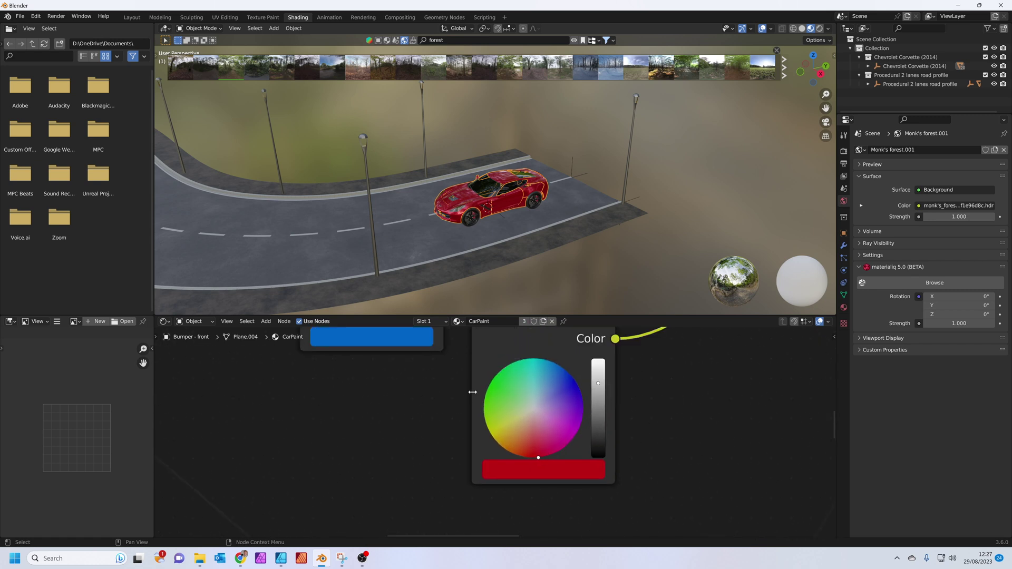
left_click_drag(485, 397, 488, 387)
middle_click_drag(494, 237, 526, 274)
scroll(529, 272, "up", 2)
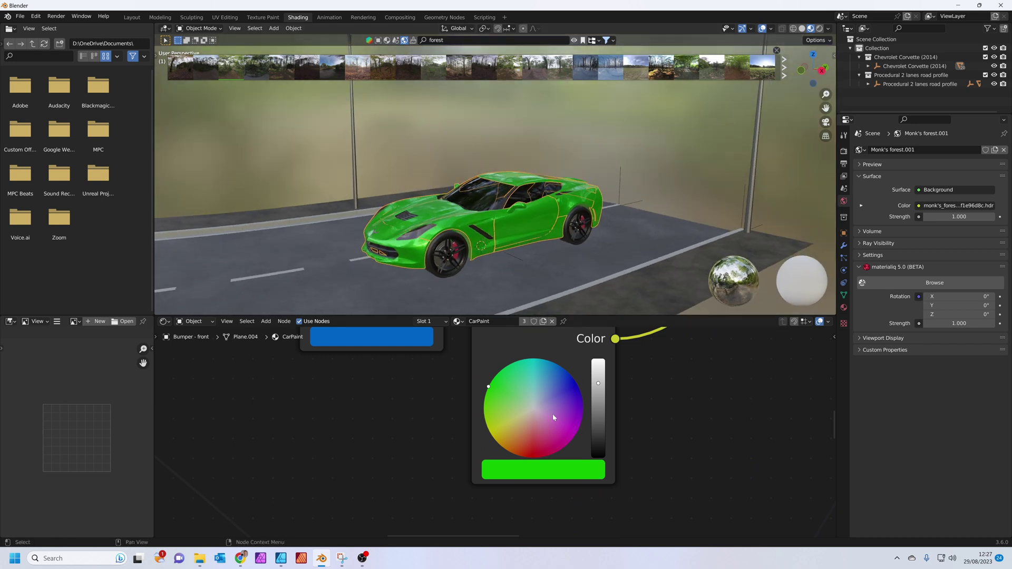
mouse_move(546, 413)
left_mouse_down()
mouse_move(566, 403)
mouse_move(549, 405)
mouse_move(519, 443)
mouse_move(488, 403)
mouse_move(483, 411)
left_mouse_up()
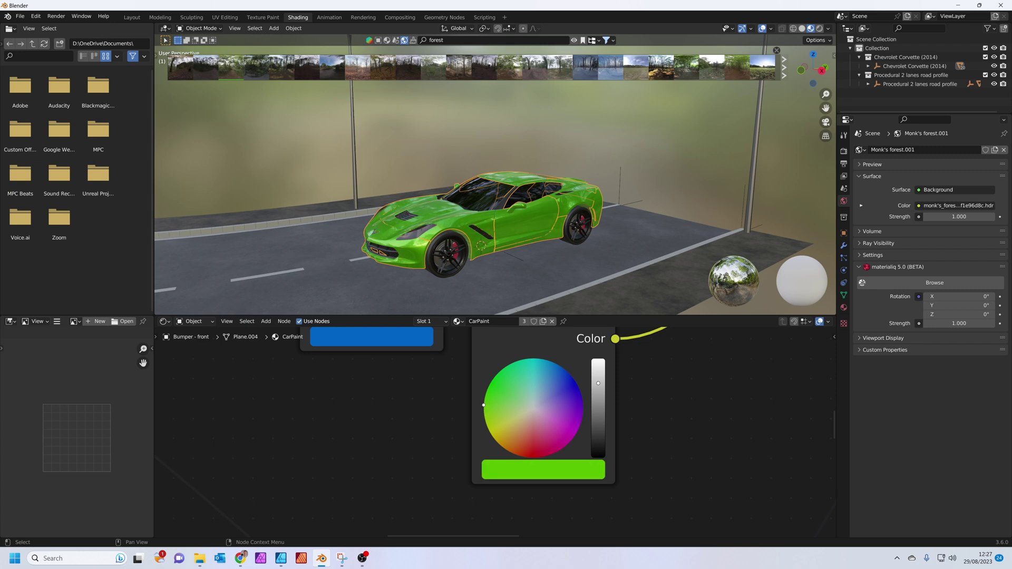
- Deselect the car and orbit to a closer, more frontal view of its side
left_click(609, 138)
middle_click_drag(609, 137, 537, 226)
middle_click_drag(450, 221, 483, 250)
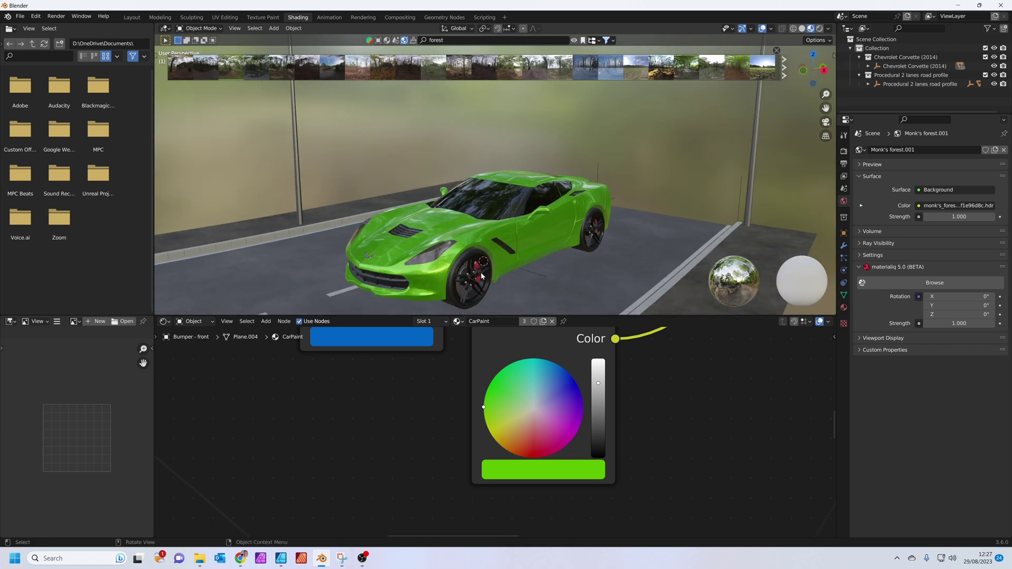
- Back in Layout, search BlenderKit materials for 'chrome' and drop Car chrome onto the front wheel
left_click(131, 18)
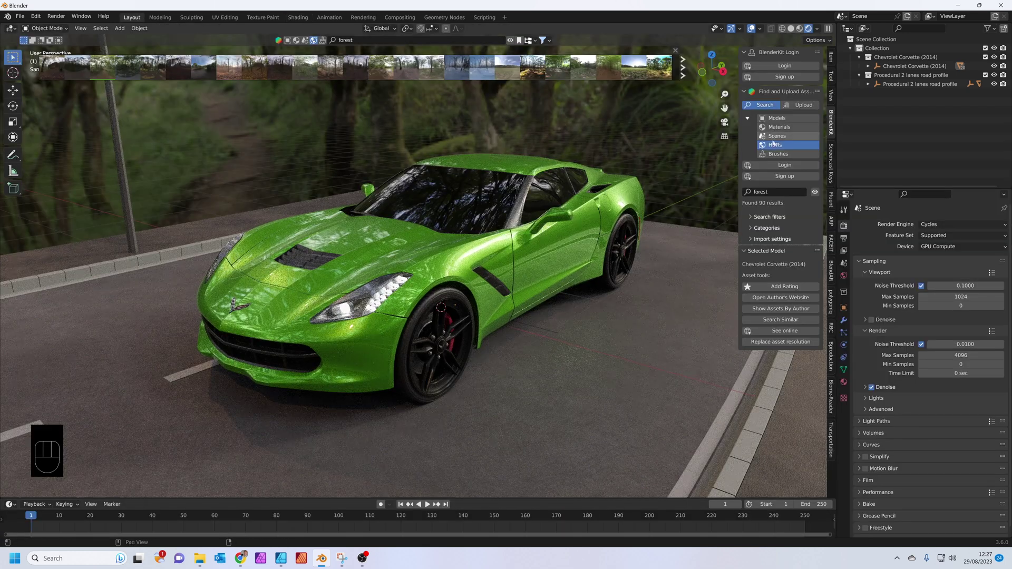
left_click(791, 129)
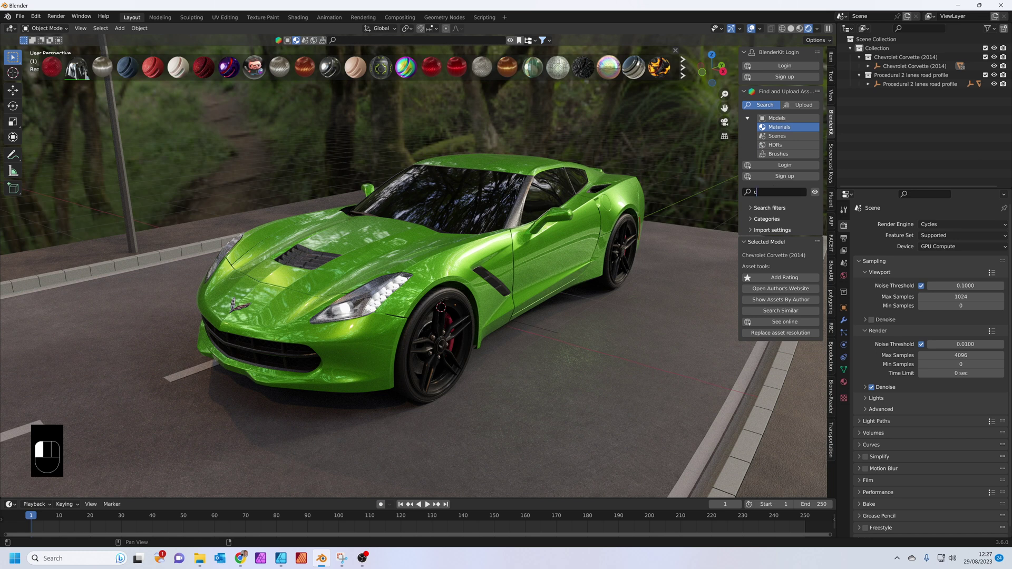
key("Return")
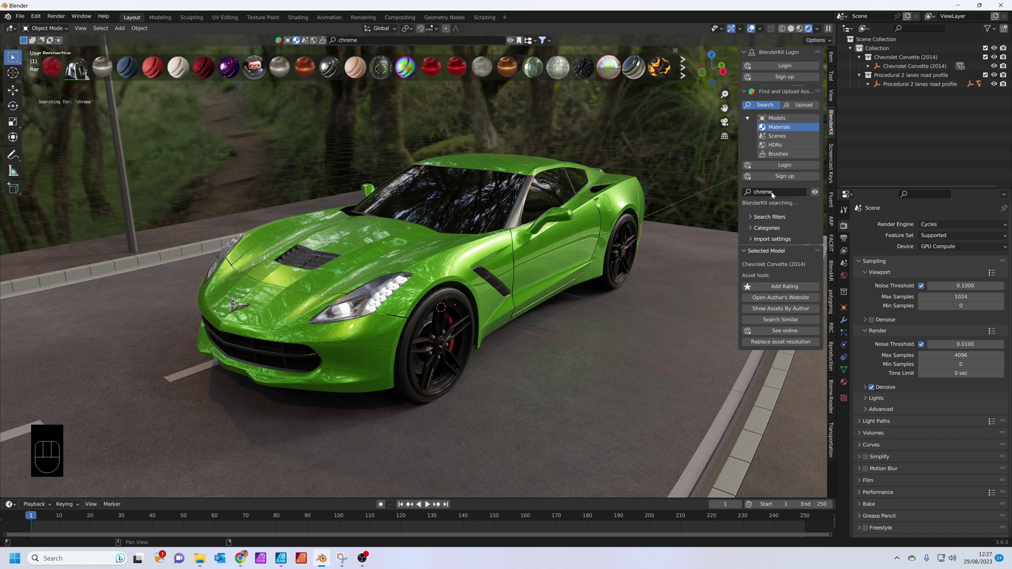
mouse_move(74, 73)
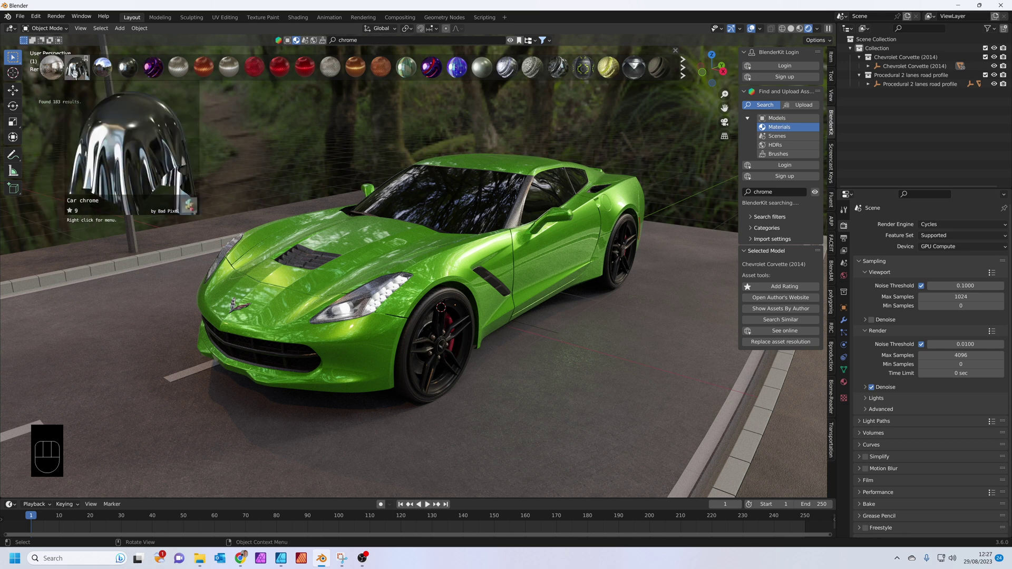
left_click_drag(77, 70, 467, 364)
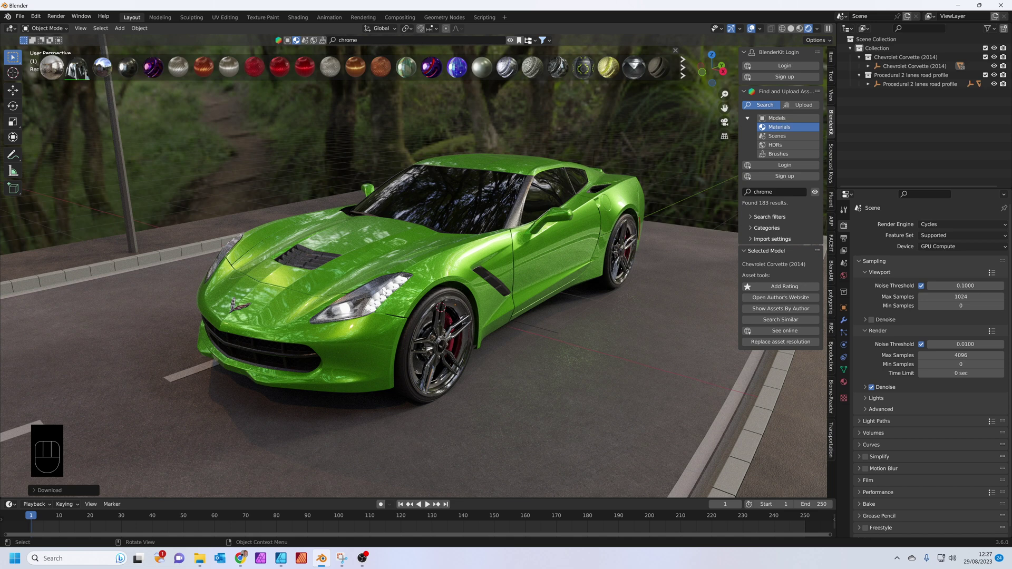
middle_click_drag(369, 216, 374, 254)
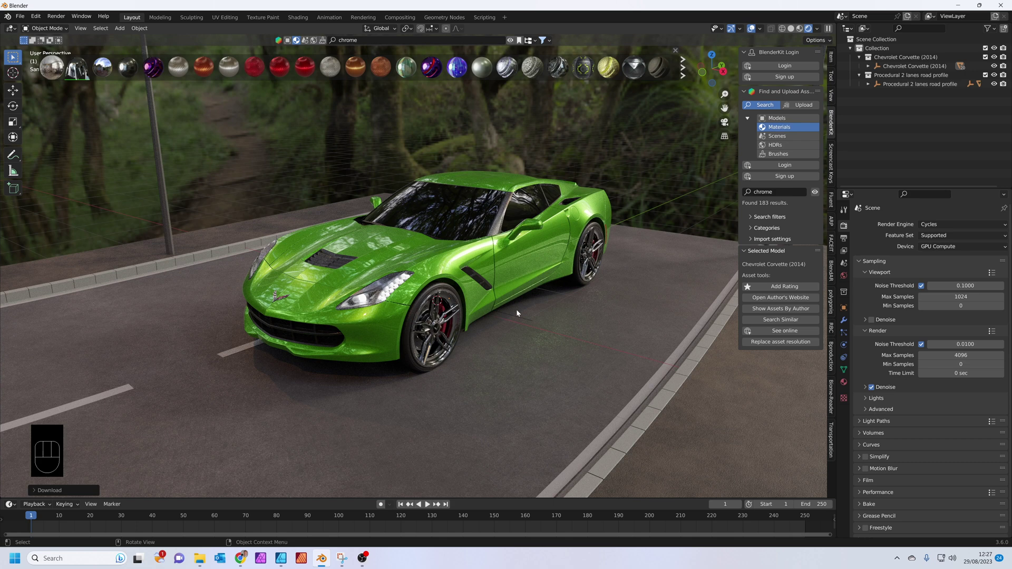
- Add a Suzanne monkey head mesh and stand it on the road beside the Corvette
key("shift+a")
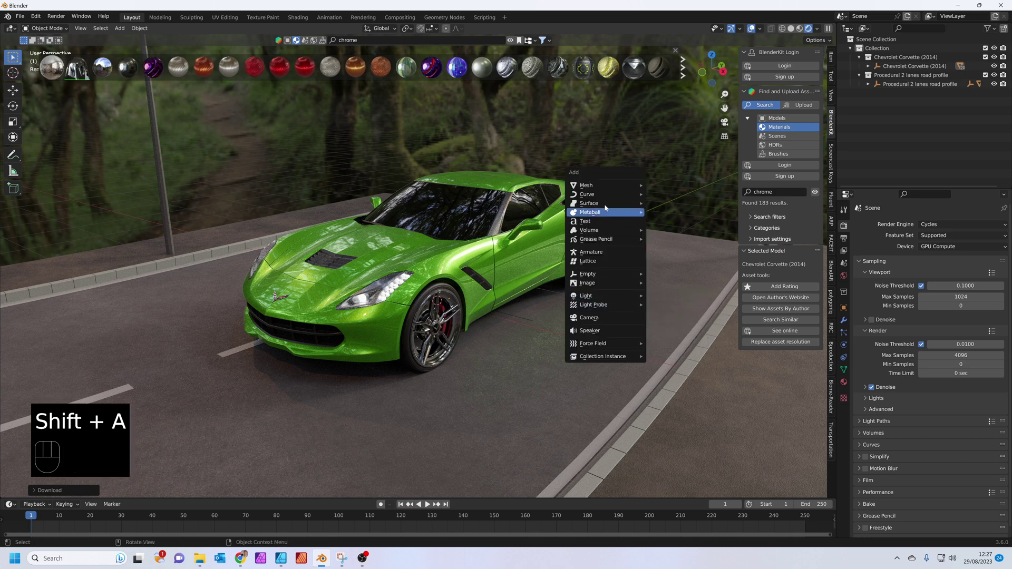
mouse_move(610, 188)
left_click(670, 278)
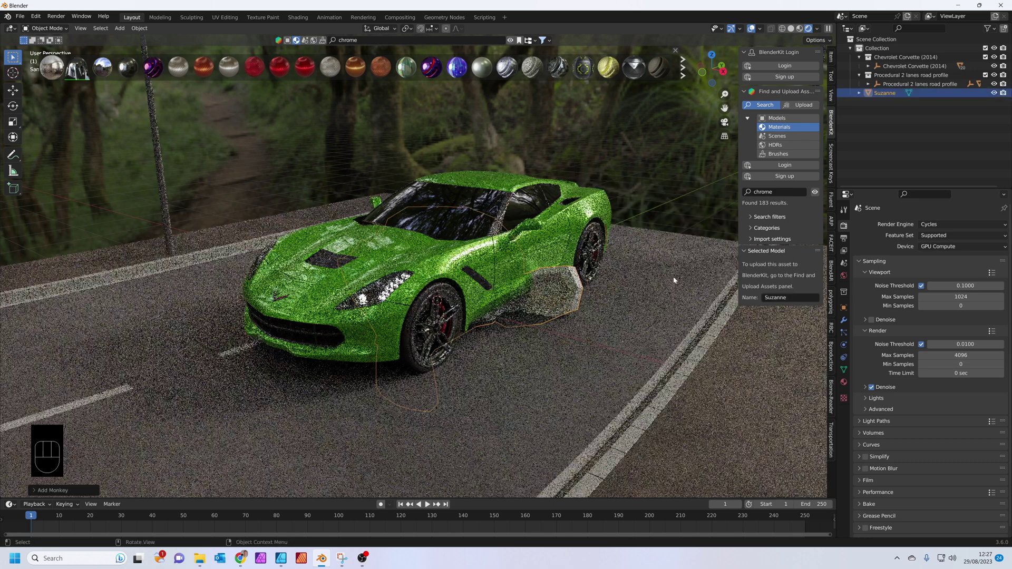
key("g")
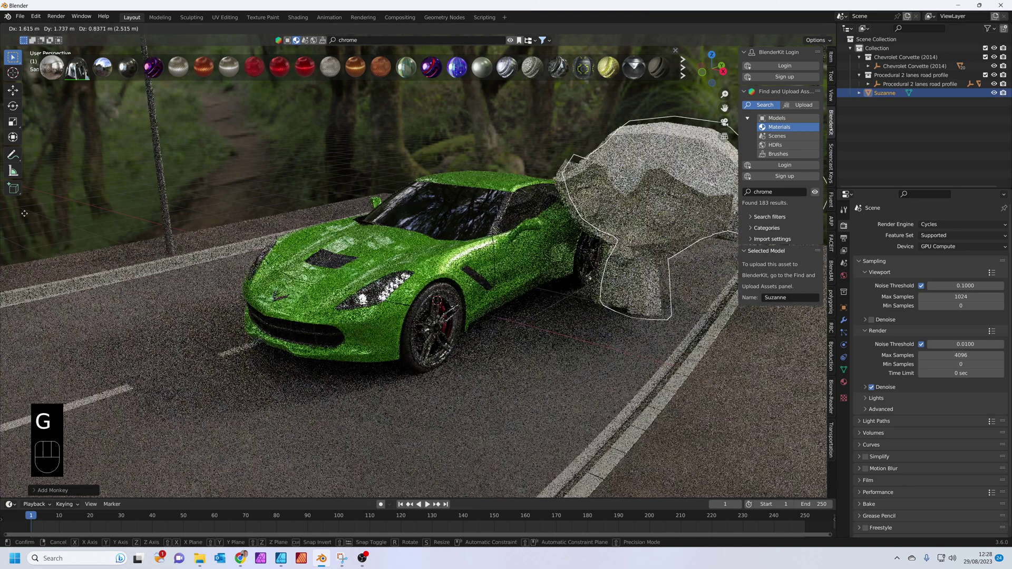
left_click(1, 222)
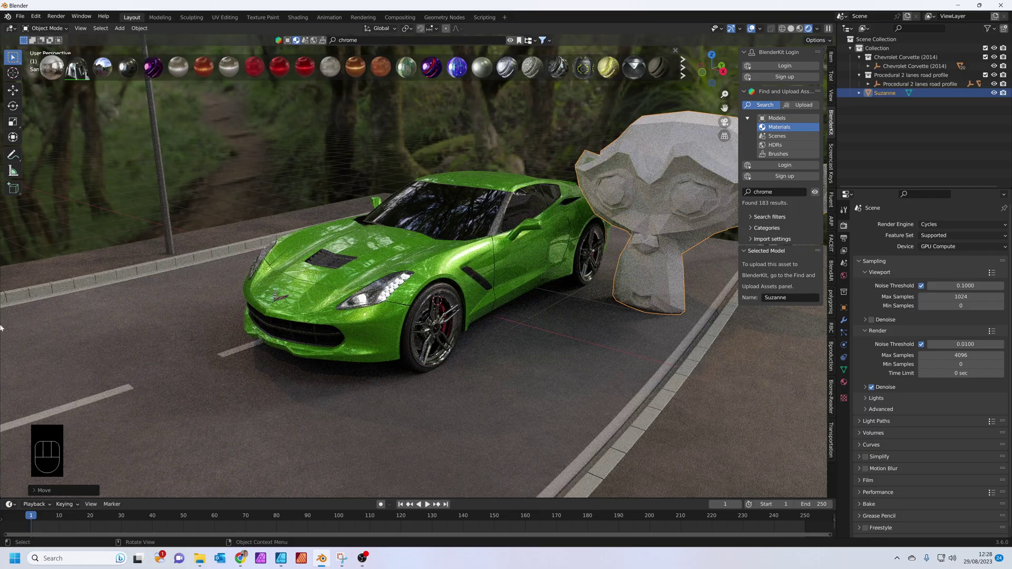
middle_click_drag(620, 252, 738, 153)
left_click(775, 192)
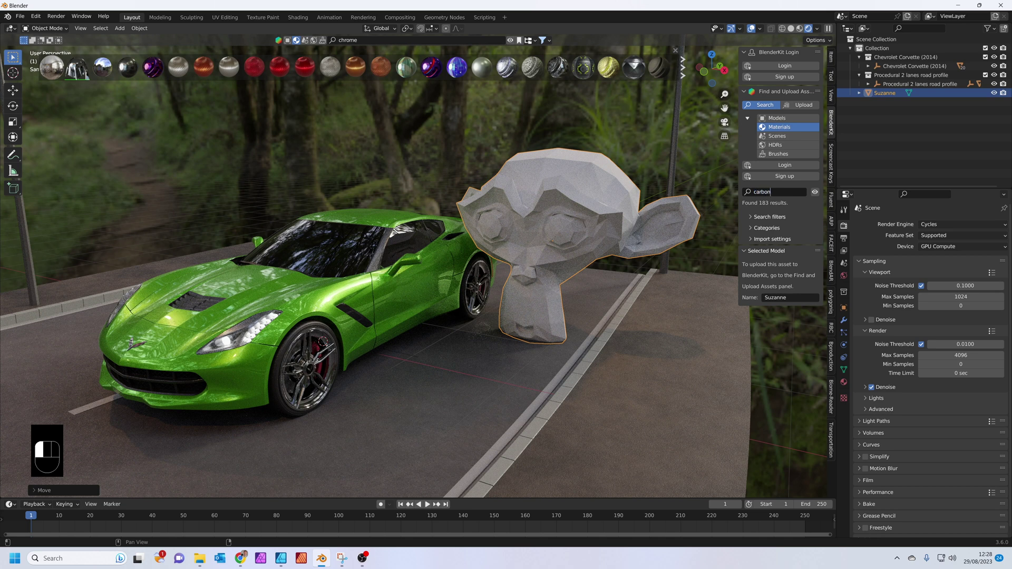
- Search 'carbon', drop Carbon Fiber Procedural onto Suzanne, then select the Corvette
type("carbon")
key("Return")
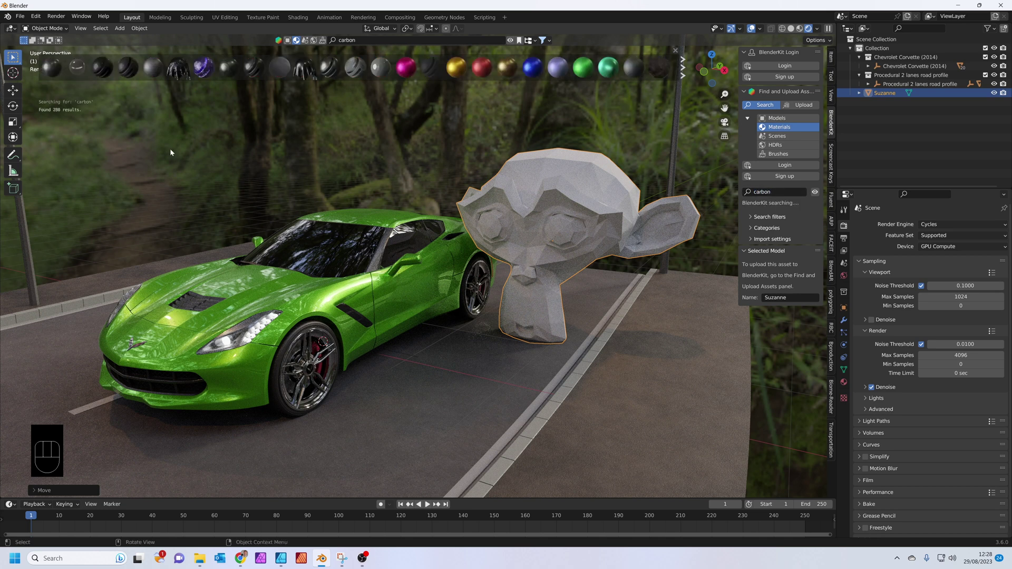
mouse_move(97, 70)
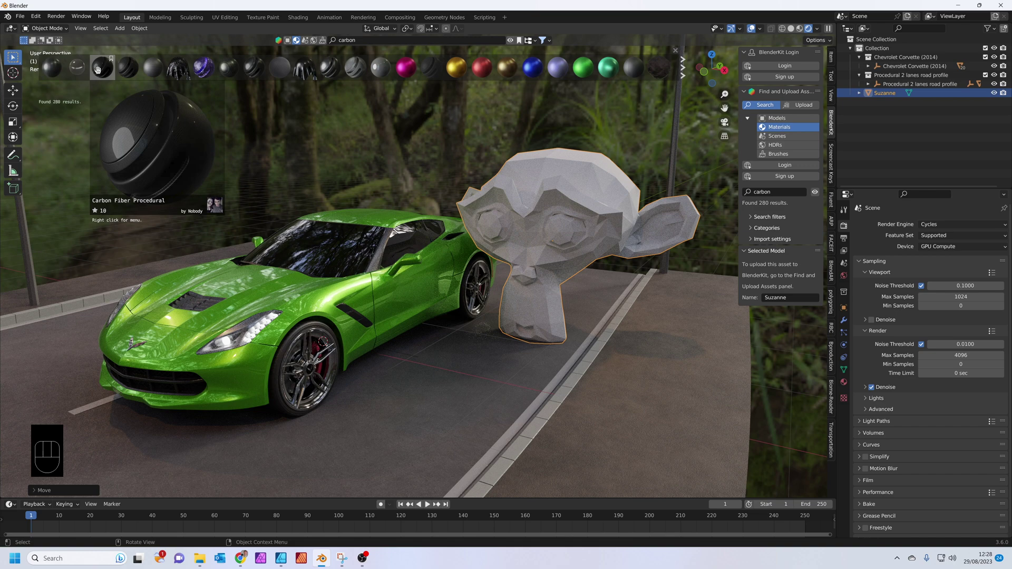
left_click_drag(100, 69, 533, 212)
middle_click_drag(534, 212, 573, 280)
left_click(573, 280)
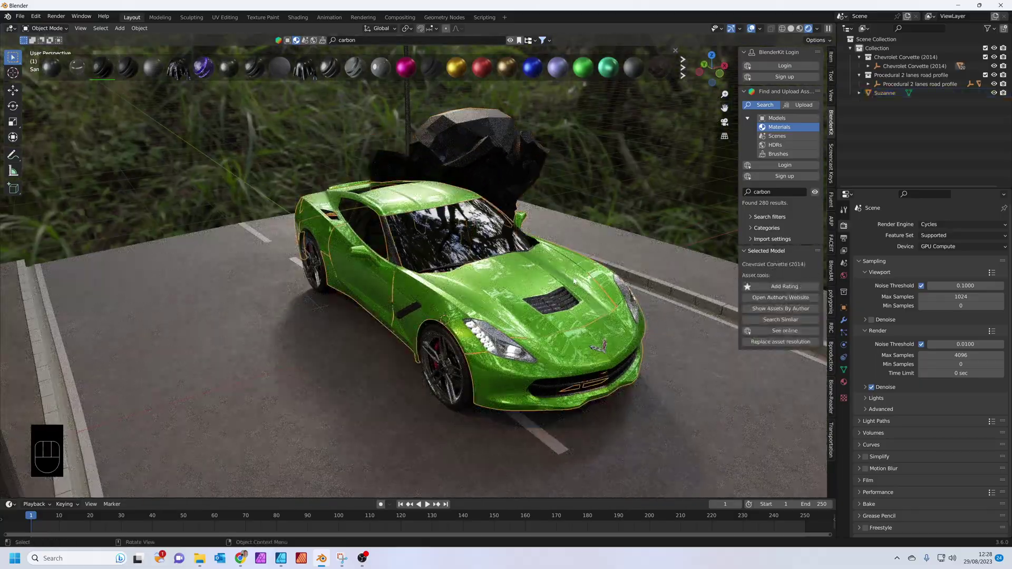
scroll(574, 281, "up", 2)
- Apply the Mirror modifier on the Bumper - front mesh permanently
key("Tab")
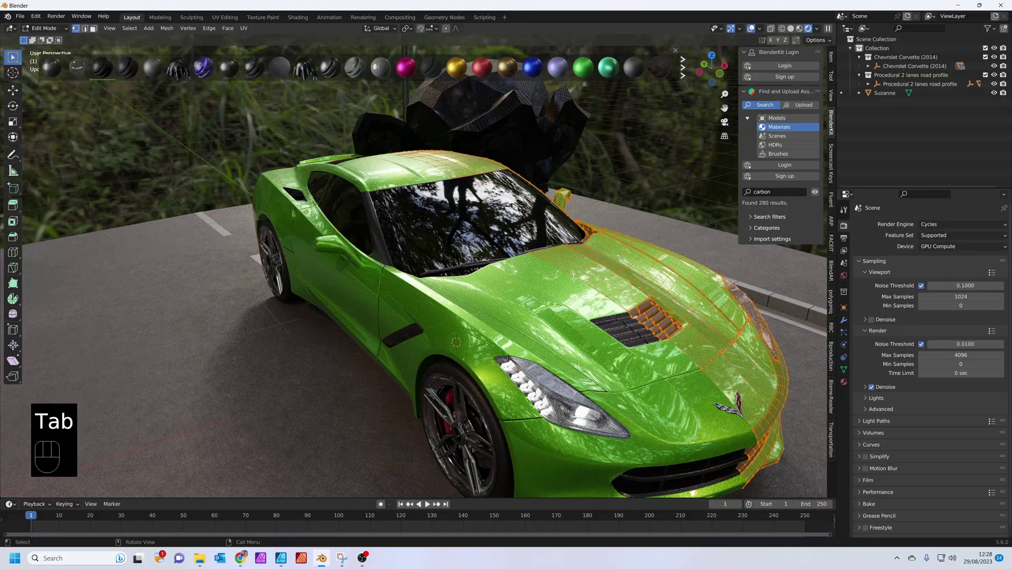
middle_click_drag(600, 278, 585, 328)
scroll(585, 327, "down", 2)
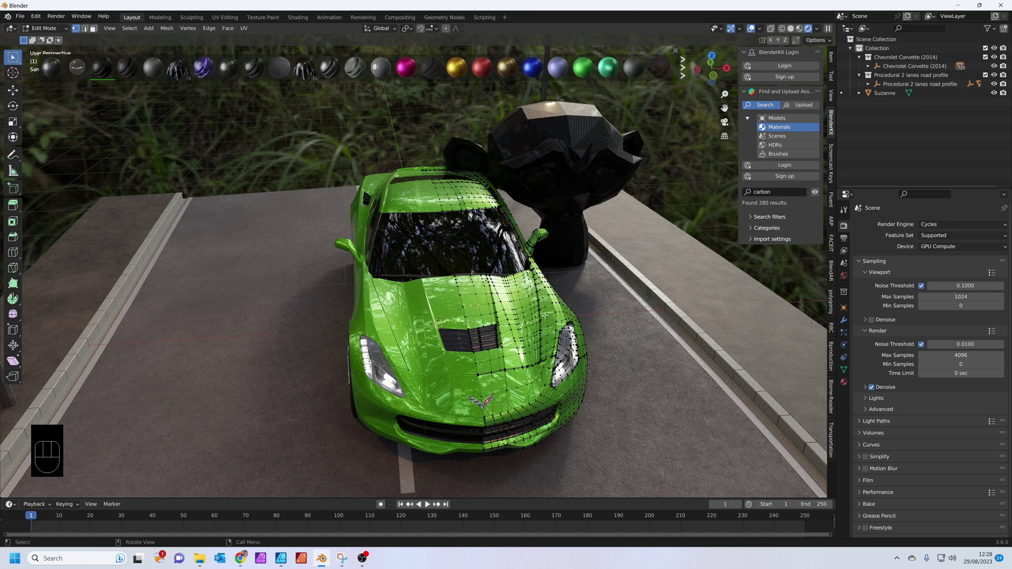
left_click(843, 320)
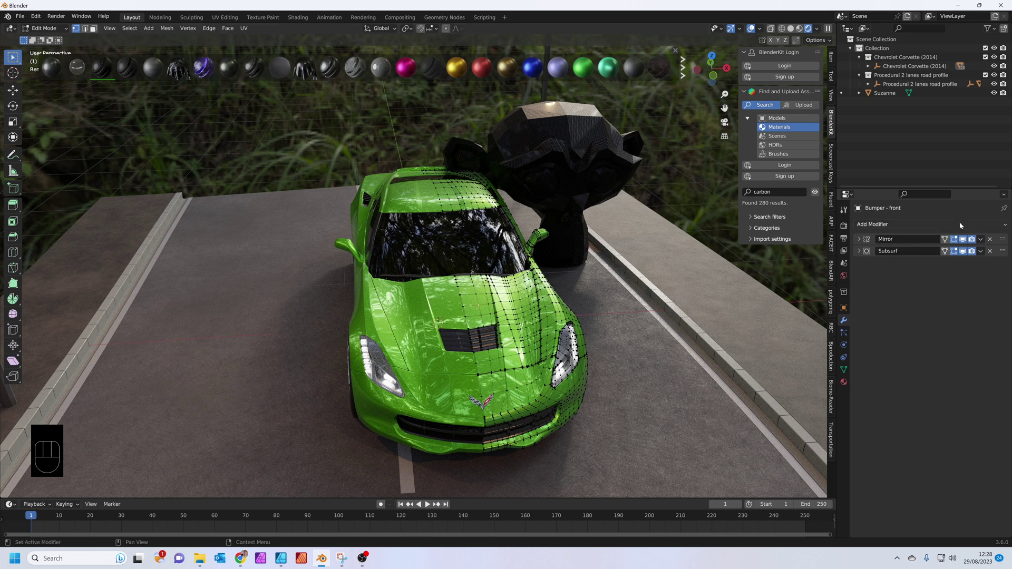
left_click(981, 240)
key("Tab")
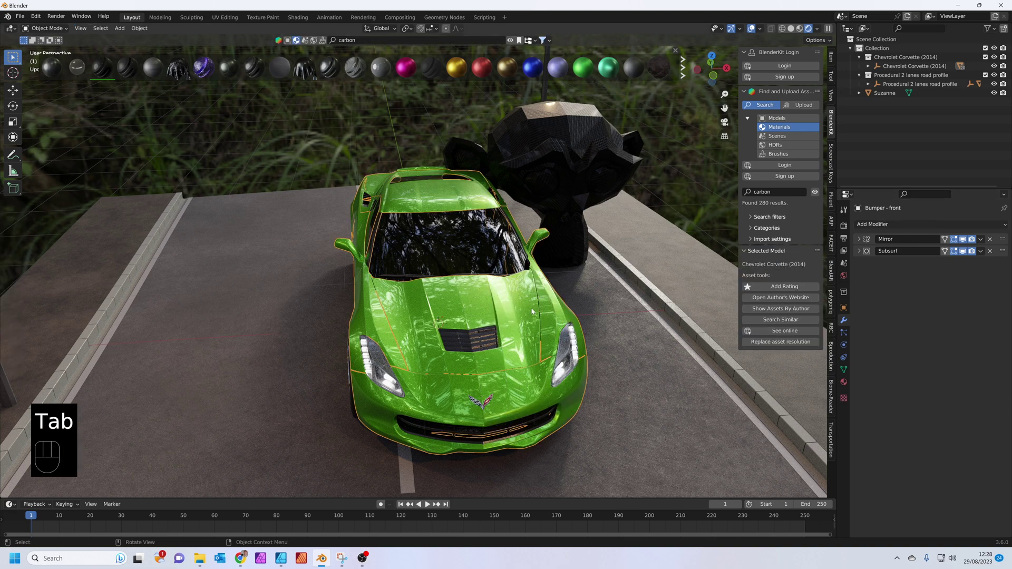
left_click(980, 240)
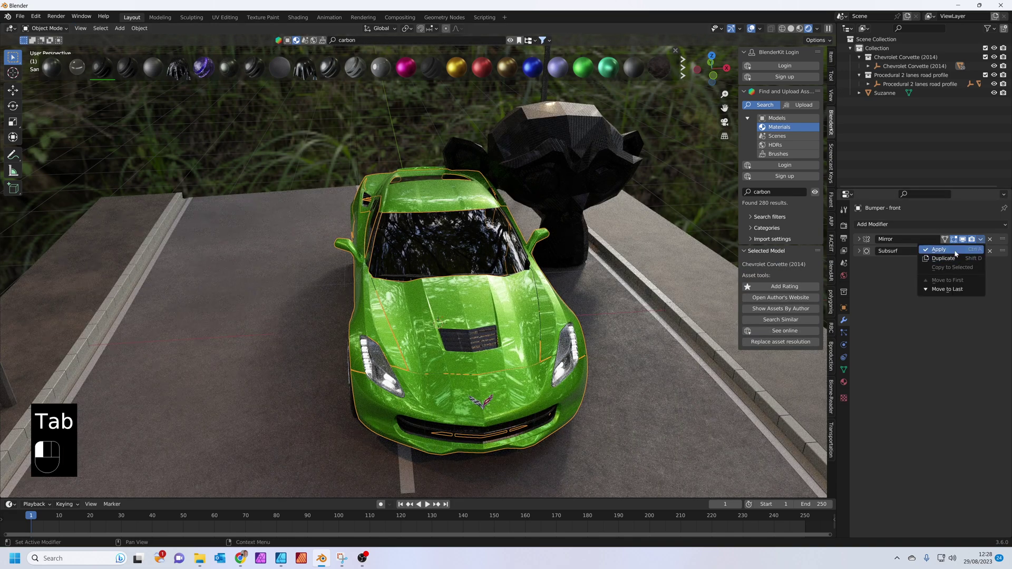
left_click(969, 250)
- Re-enter Edit Mode and select all connected bonnet faces with L
key("Tab")
middle_click_drag(578, 310, 516, 287)
scroll(580, 312, "up", 2)
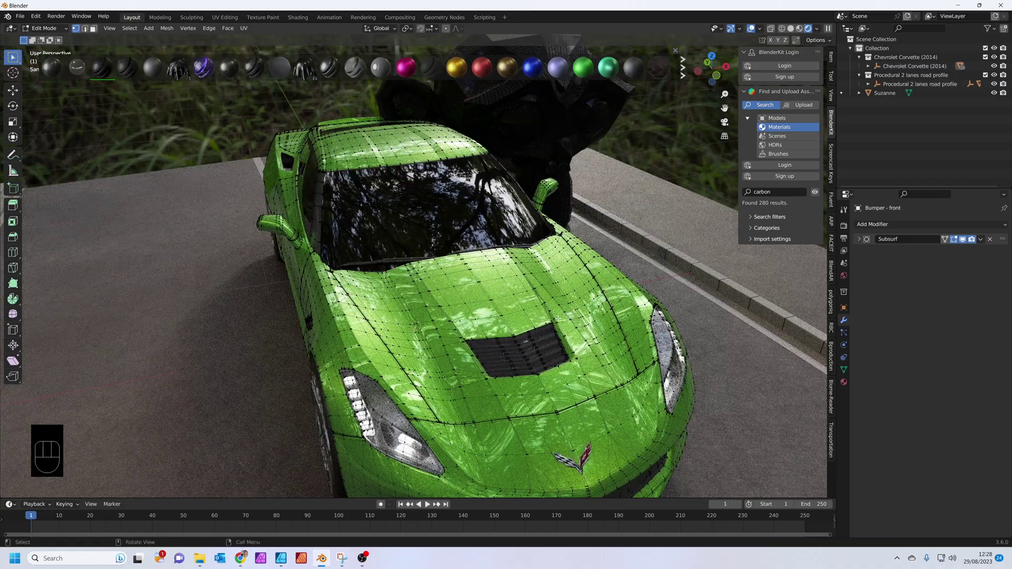
left_click(600, 365)
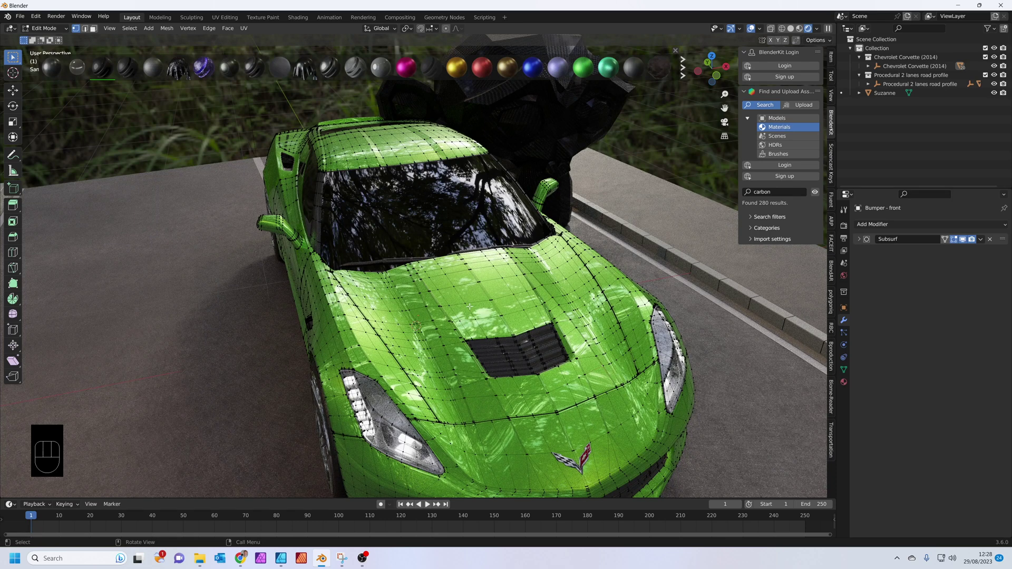
key("l")
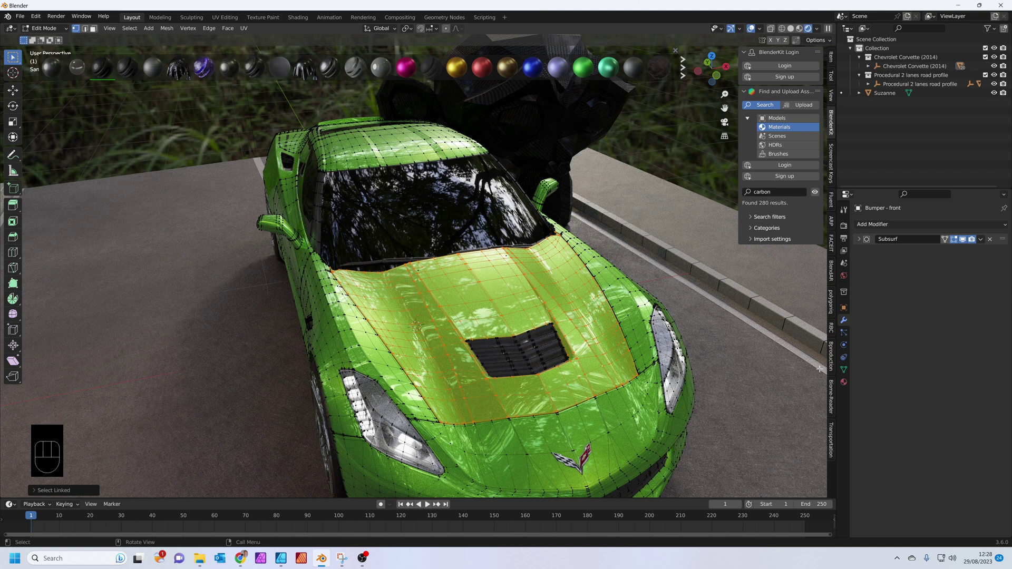
- Add a material slot with Carbon Fiber Procedural and assign it to the selected bonnet faces
left_click(844, 382)
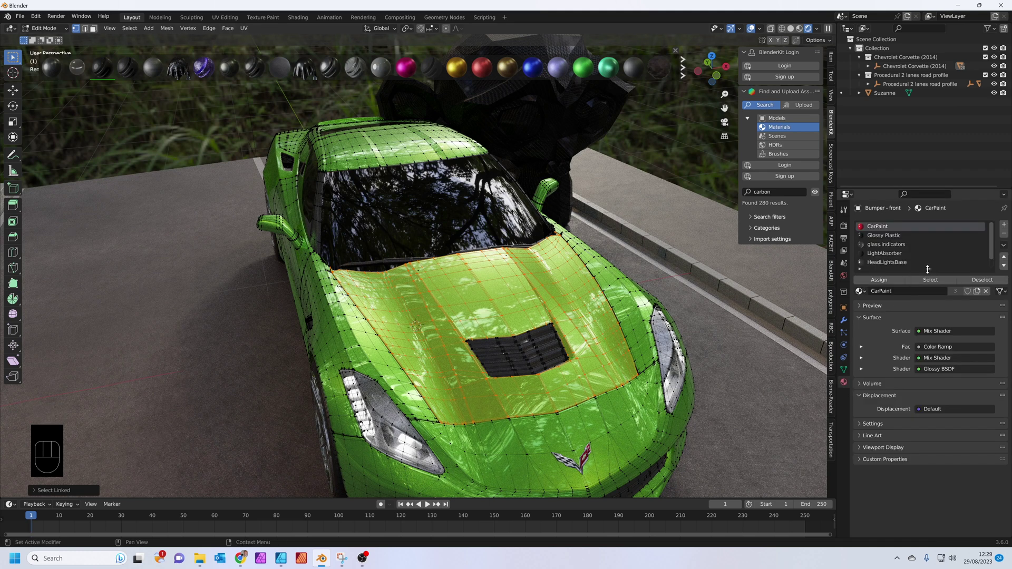
left_click_drag(928, 269, 928, 332)
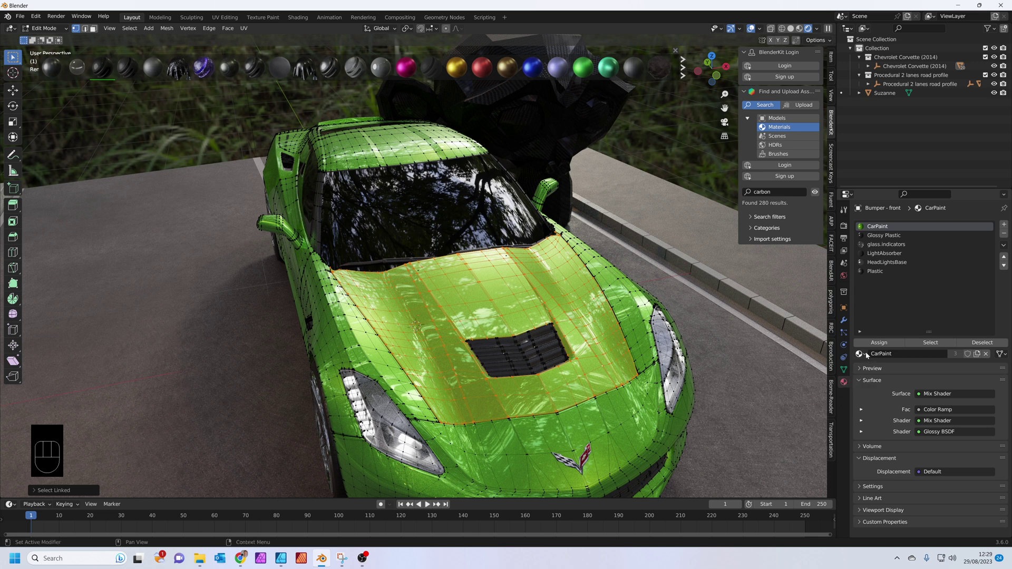
left_click(1004, 225)
left_click(860, 354)
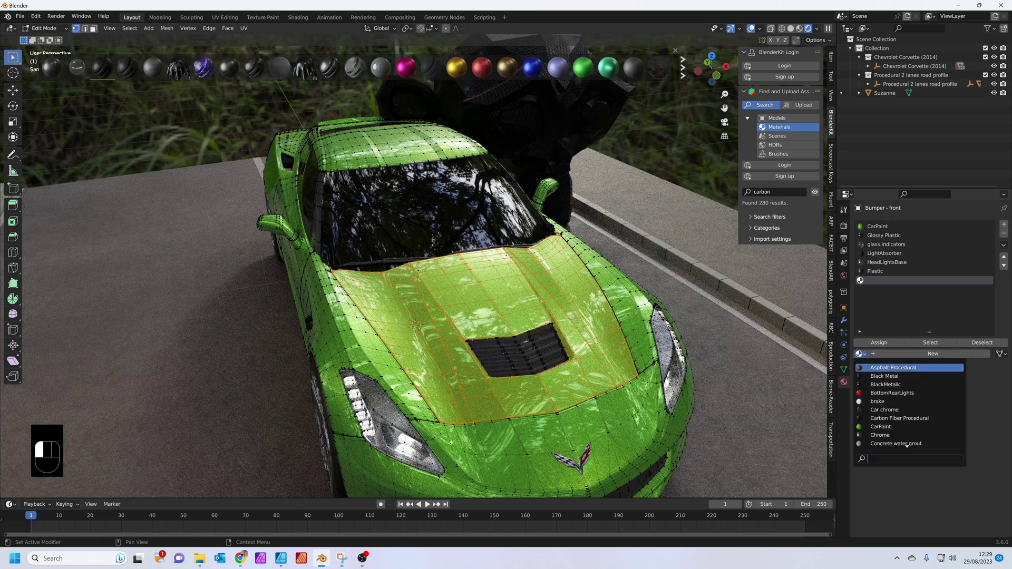
key("Down")
key("Down")
key("Down")
key("Down")
key("Down")
key("Down")
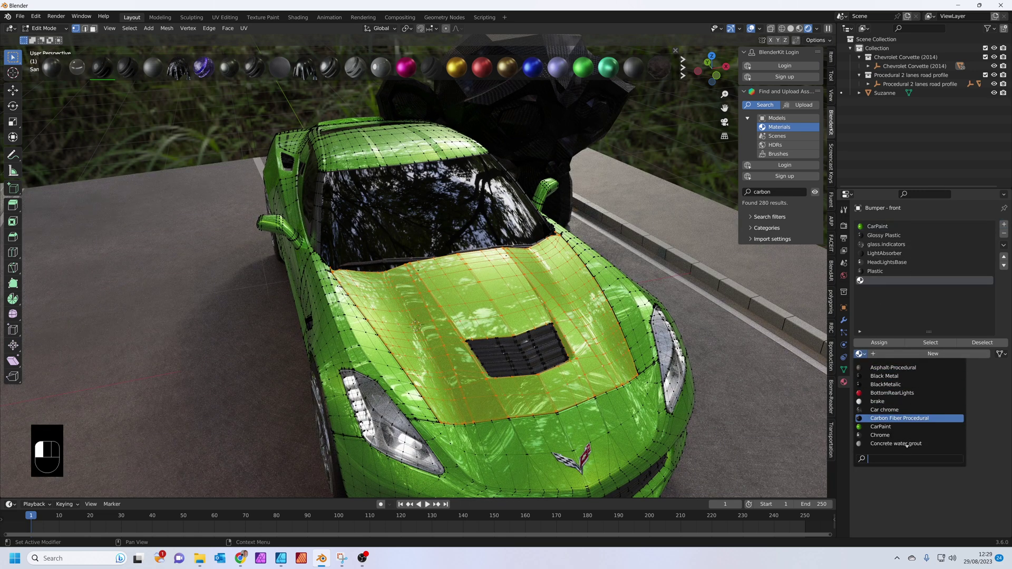
key("Return")
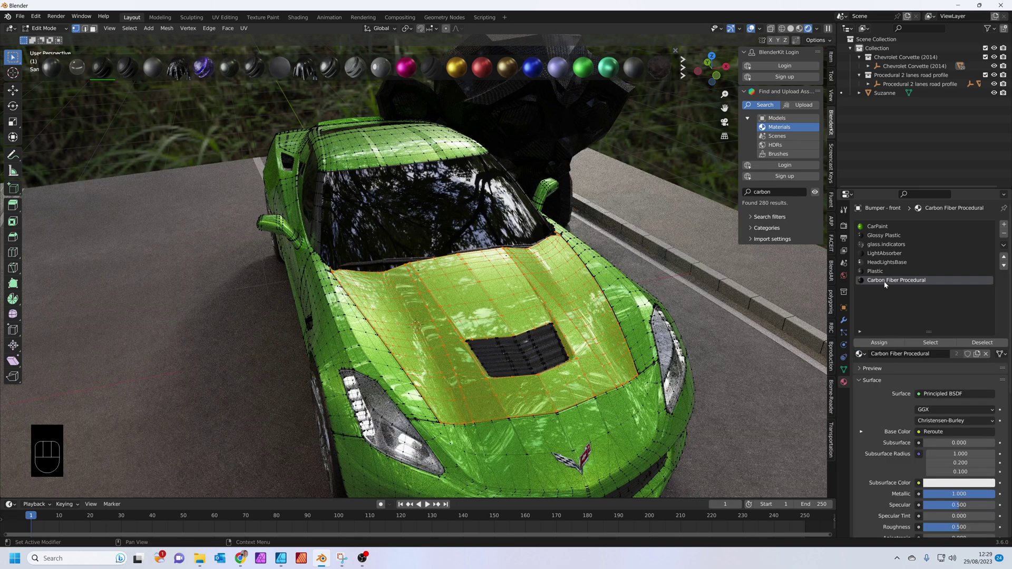
left_click(880, 344)
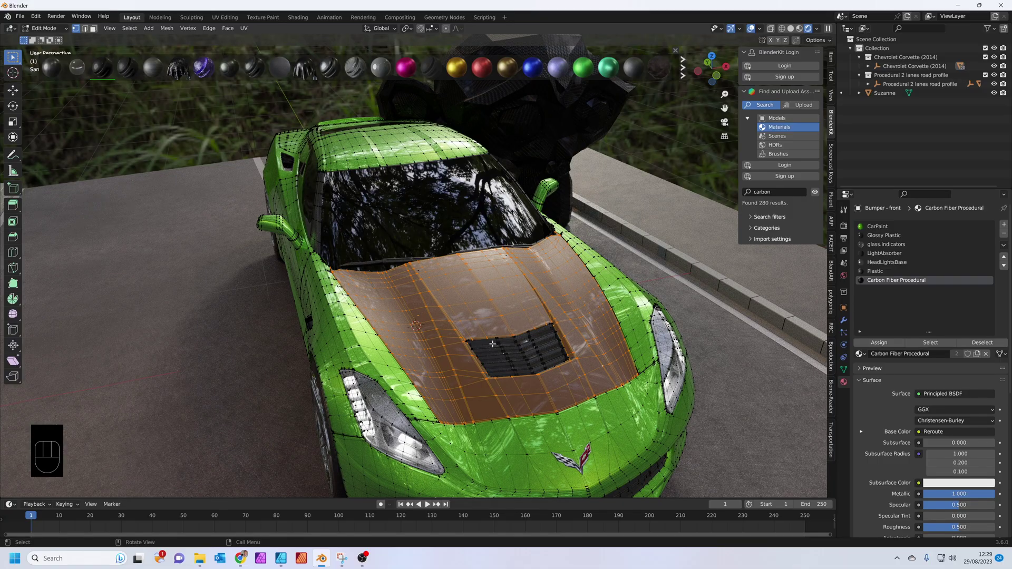
- Select the connected roof faces and assign Carbon Fiber Procedural to them too
middle_click_drag(492, 351, 539, 287)
left_click(540, 287)
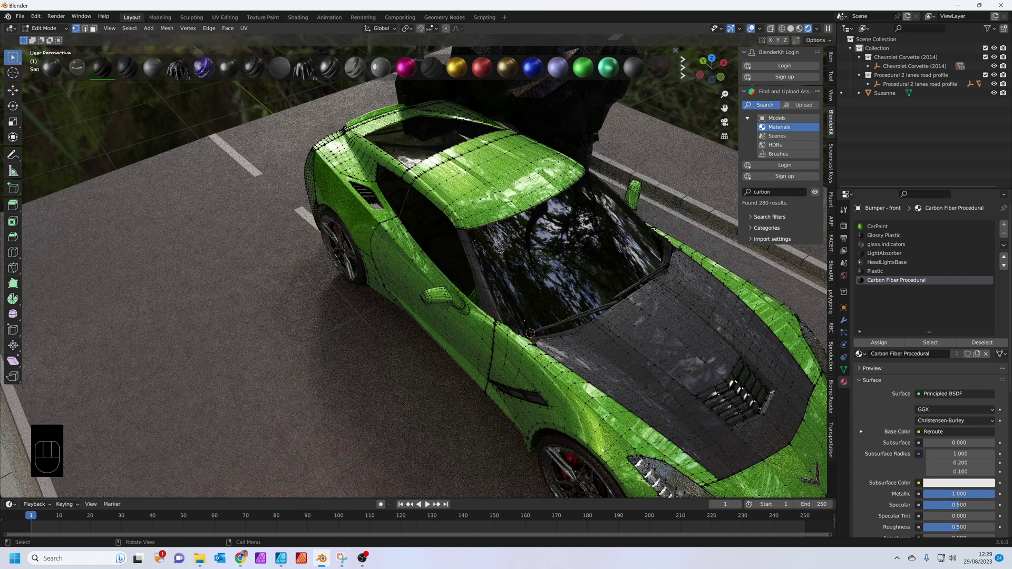
key("l")
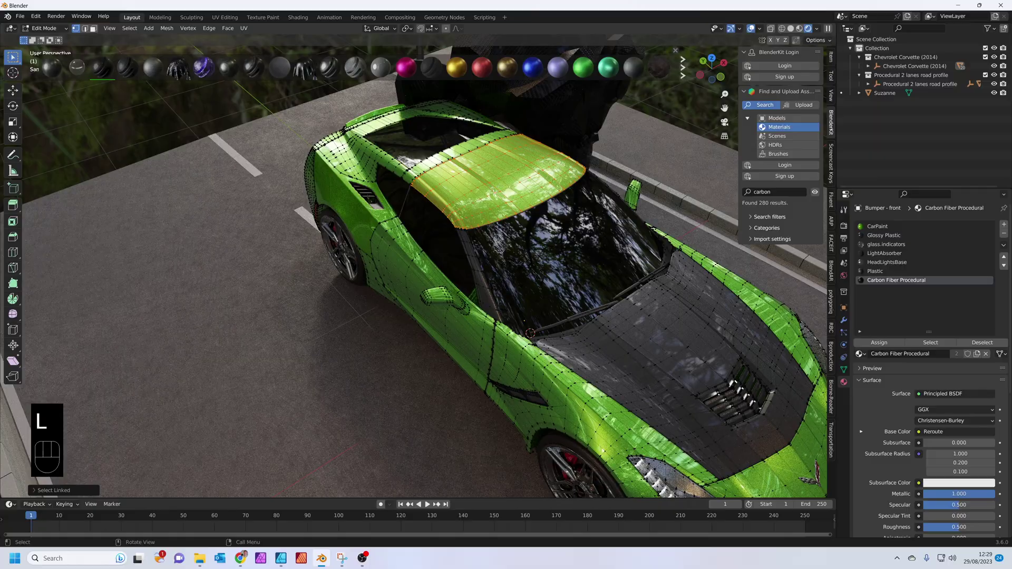
middle_click_drag(493, 189, 337, 219)
key("l")
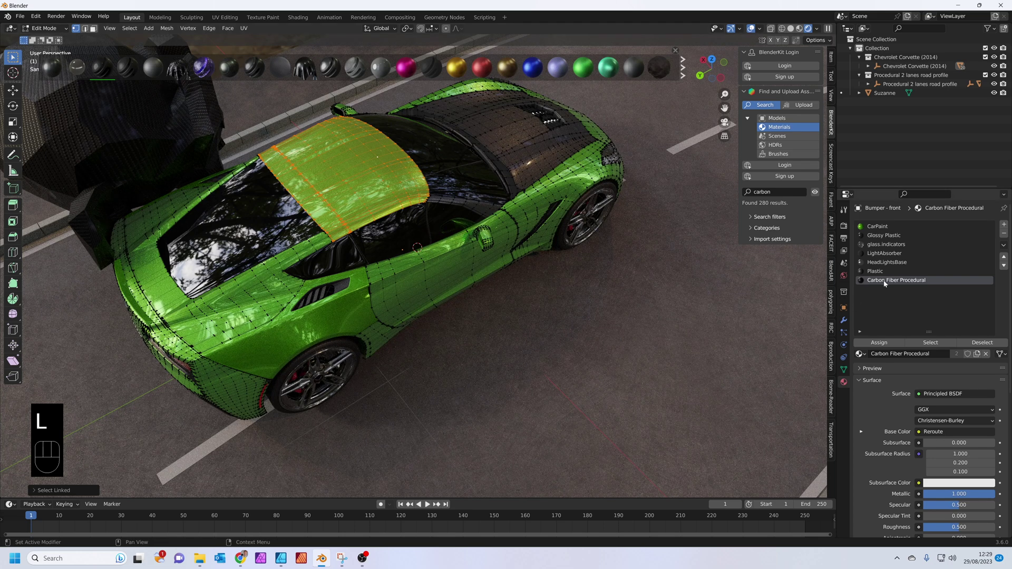
left_click(879, 343)
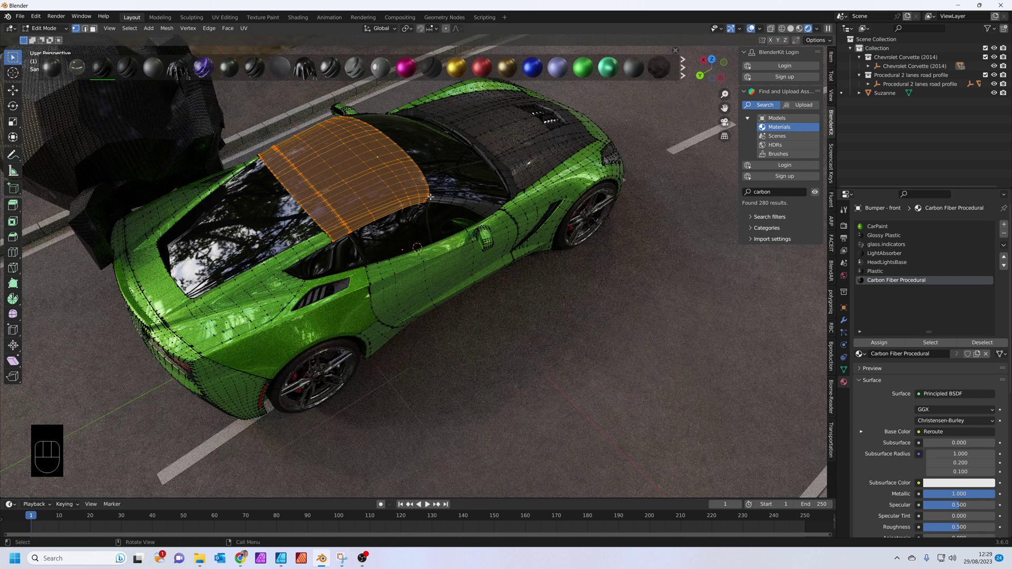
- Return to object mode and orbit to a front three-quarter view of the car
key("Tab")
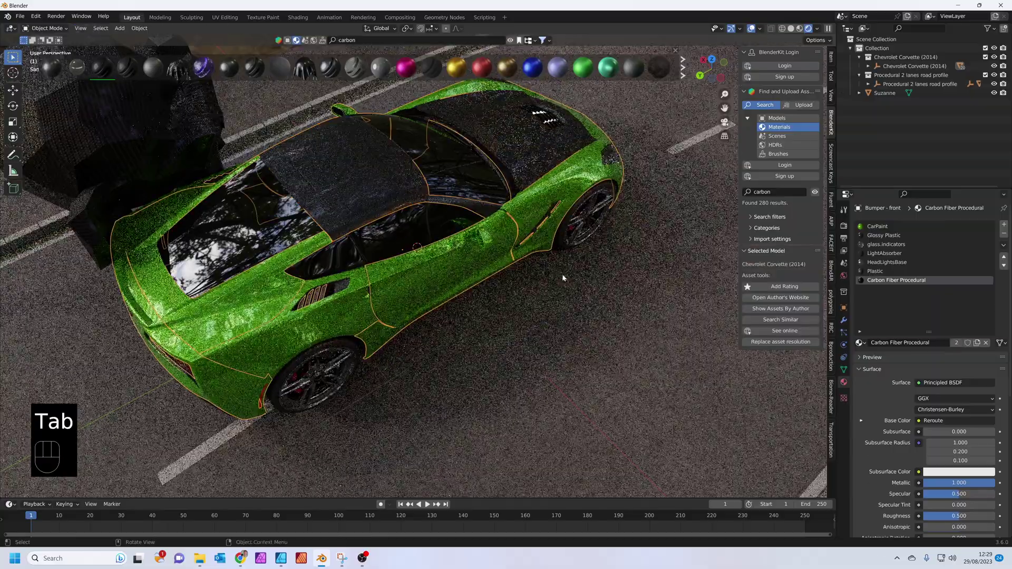
middle_click_drag(583, 301, 606, 337)
left_click(629, 354)
scroll(627, 350, "up", 4)
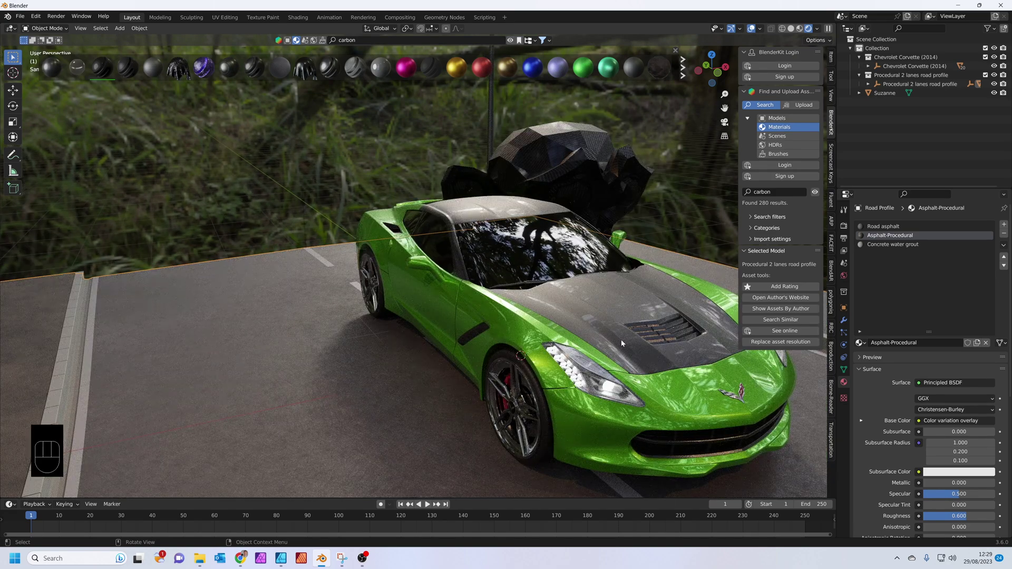
middle_click_drag(622, 343, 565, 327, "shift")
- Import bikers skull2.png from the Images folder as an image plane
left_click(20, 16)
mouse_move(53, 138)
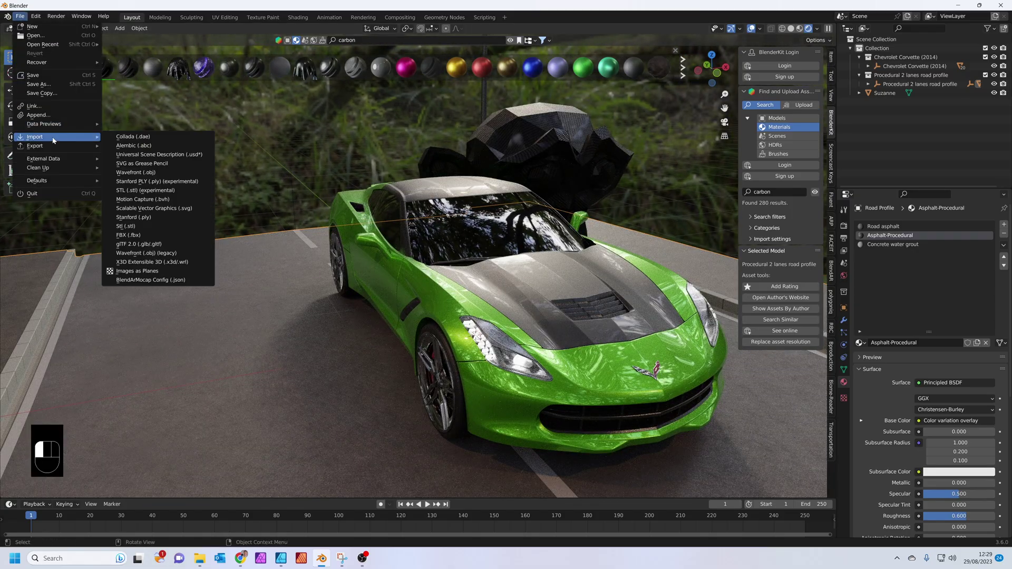
left_click(167, 272)
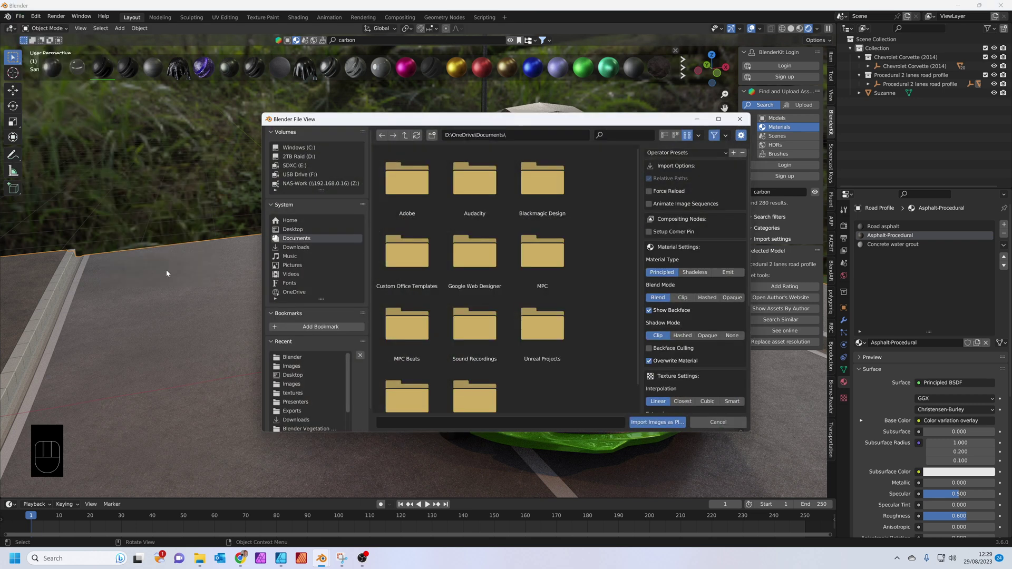
left_click(306, 357)
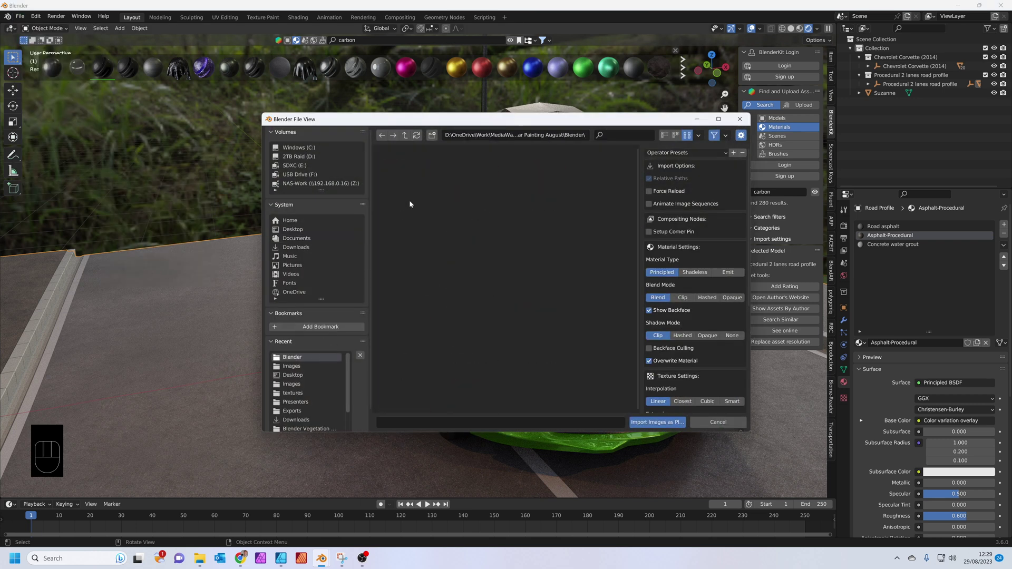
left_click(403, 135)
double_click(464, 174)
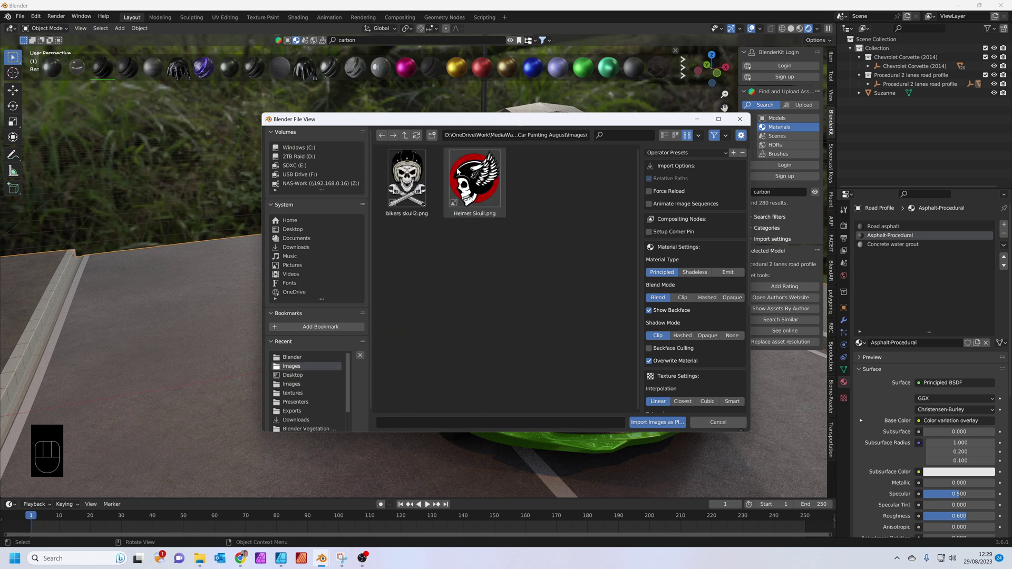
left_click(406, 179)
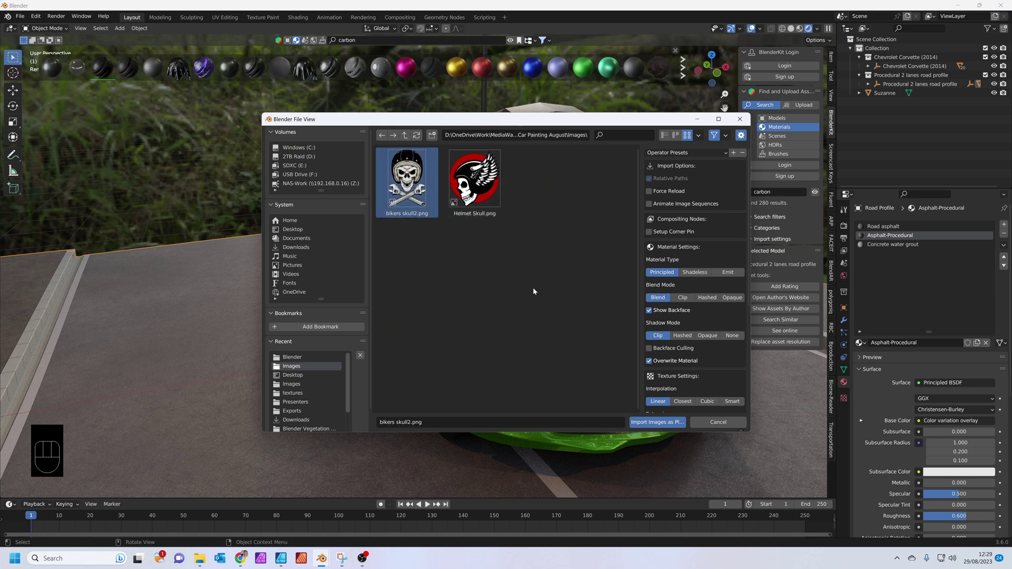
left_click(666, 422)
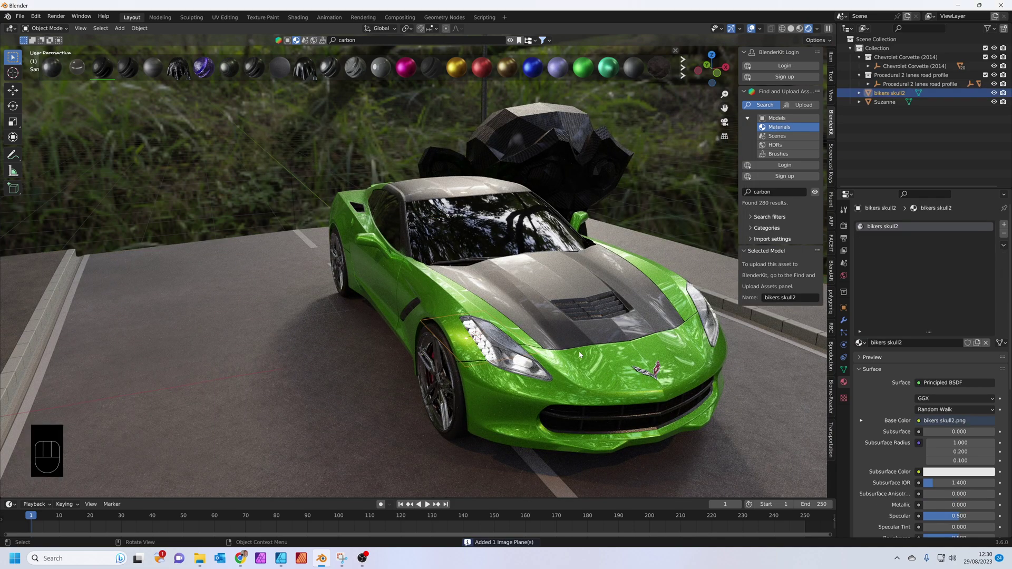
- Place the skull plane on the road beside the car, then switch to the web browser
key("g")
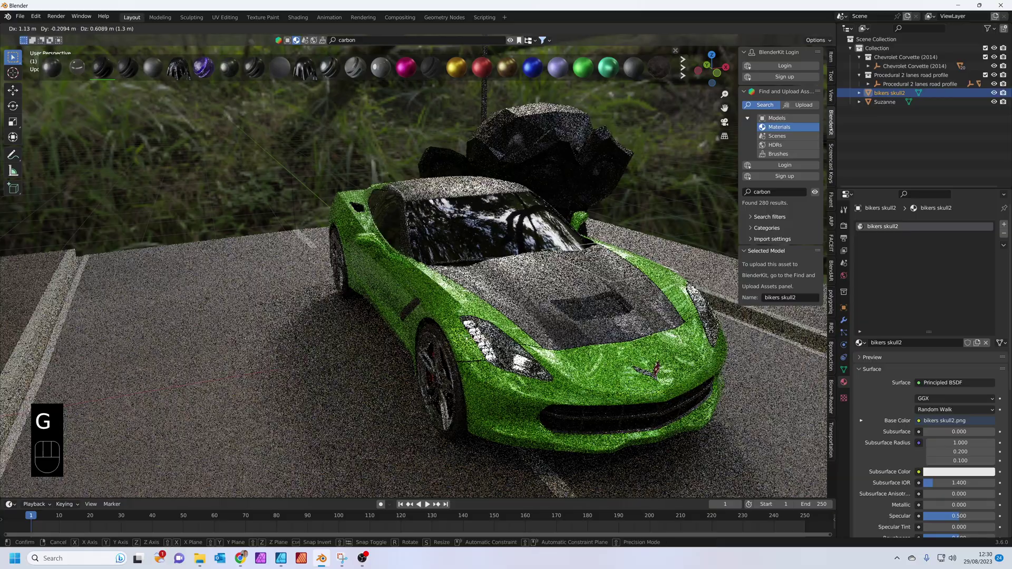
left_click(709, 248)
middle_click_drag(709, 248, 632, 337)
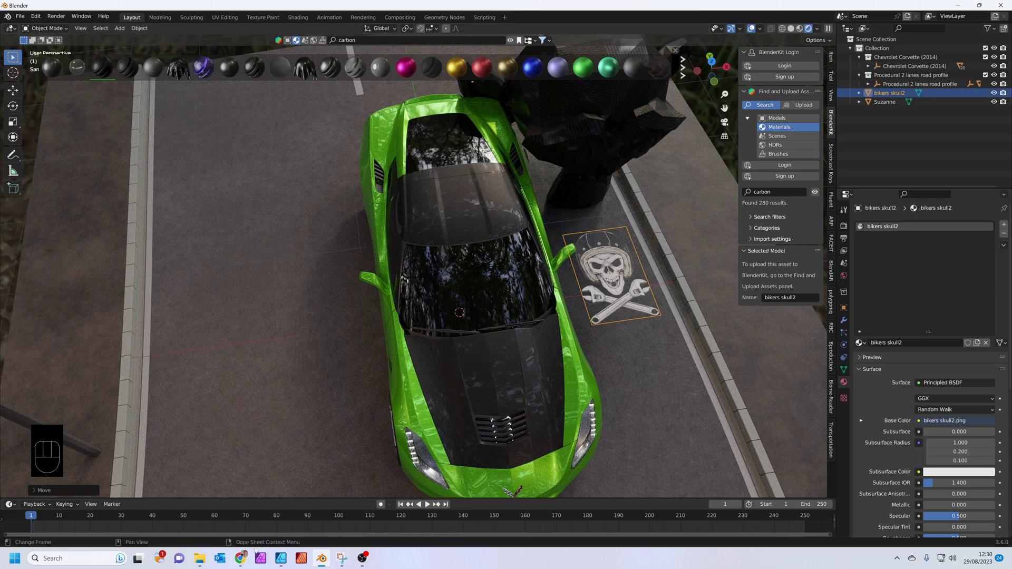
left_click(241, 558)
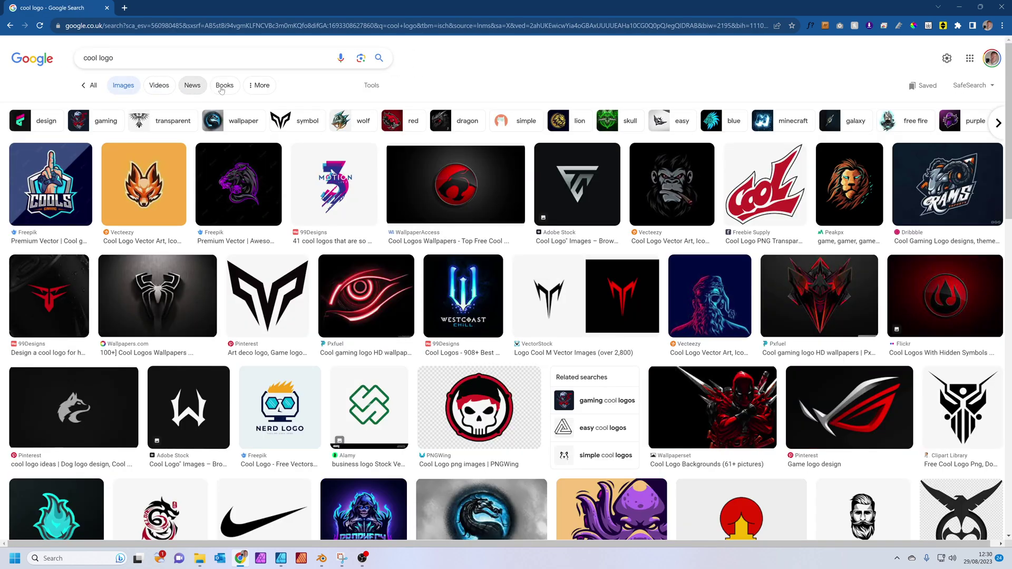
- Filter the 'cool logo' results to Transparent and bring up saving options for the pirate skull logo
left_click(360, 88)
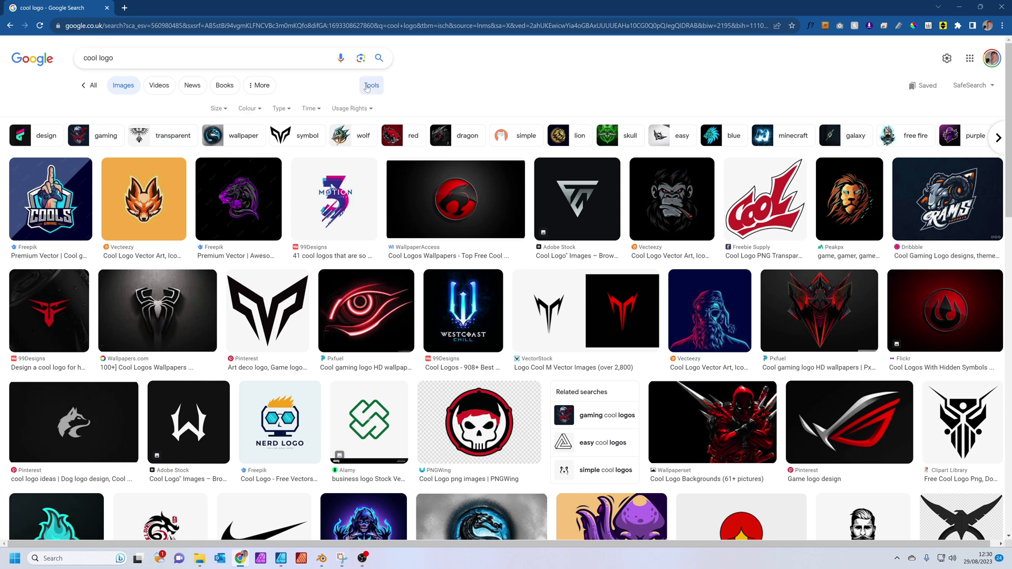
left_click(263, 110)
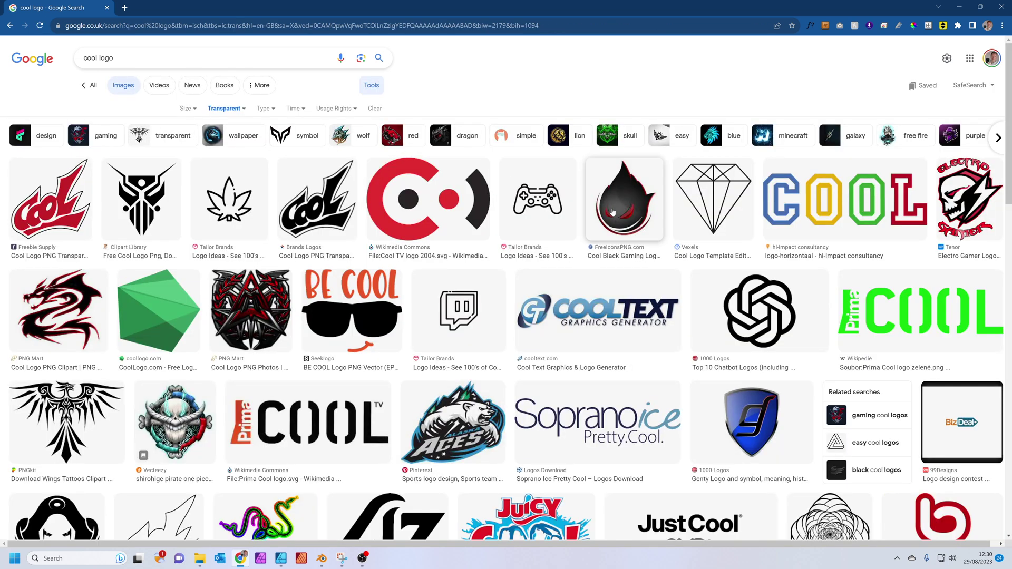
scroll(369, 237, "down", 1)
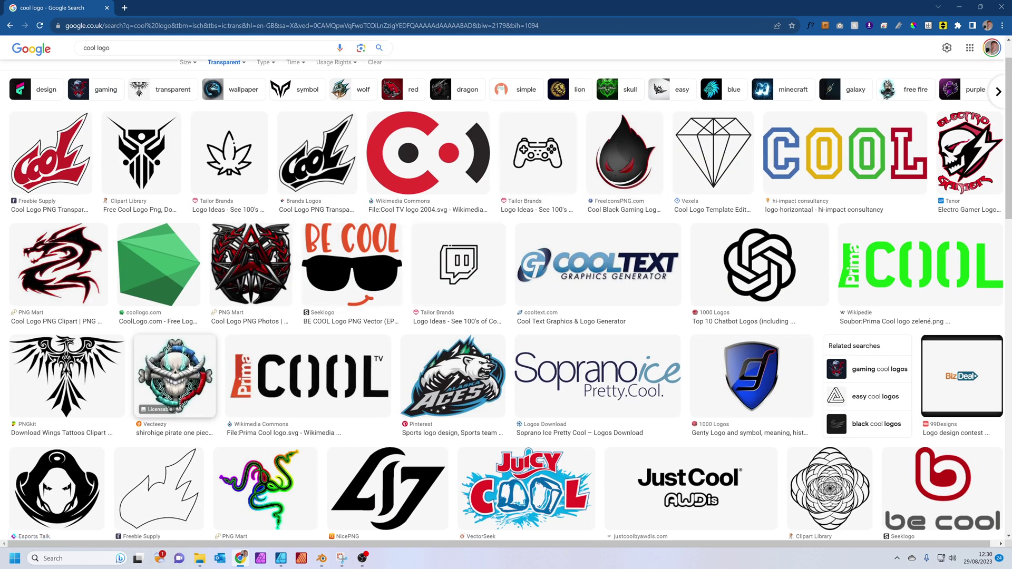
left_click(189, 369)
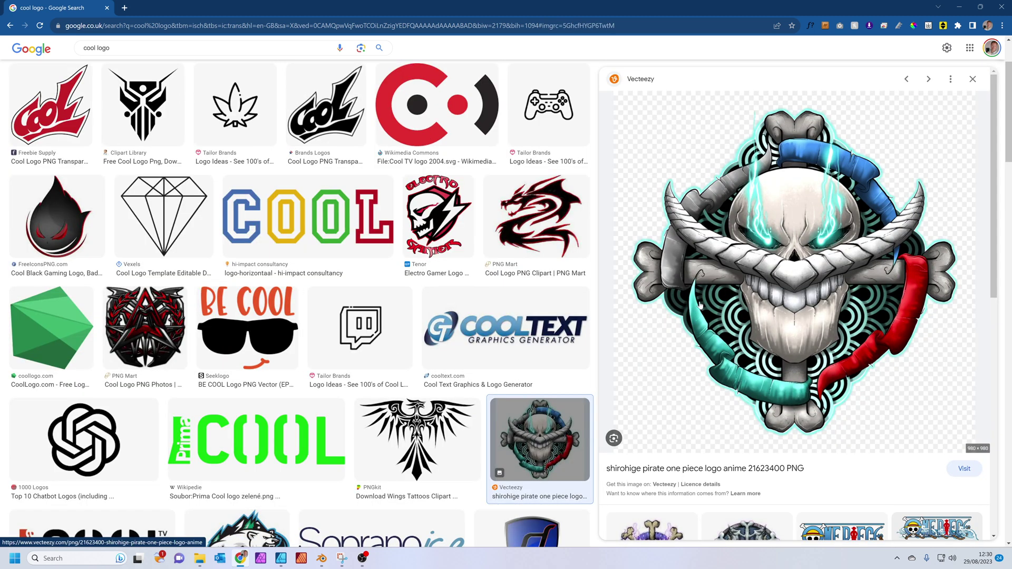
right_click(796, 266)
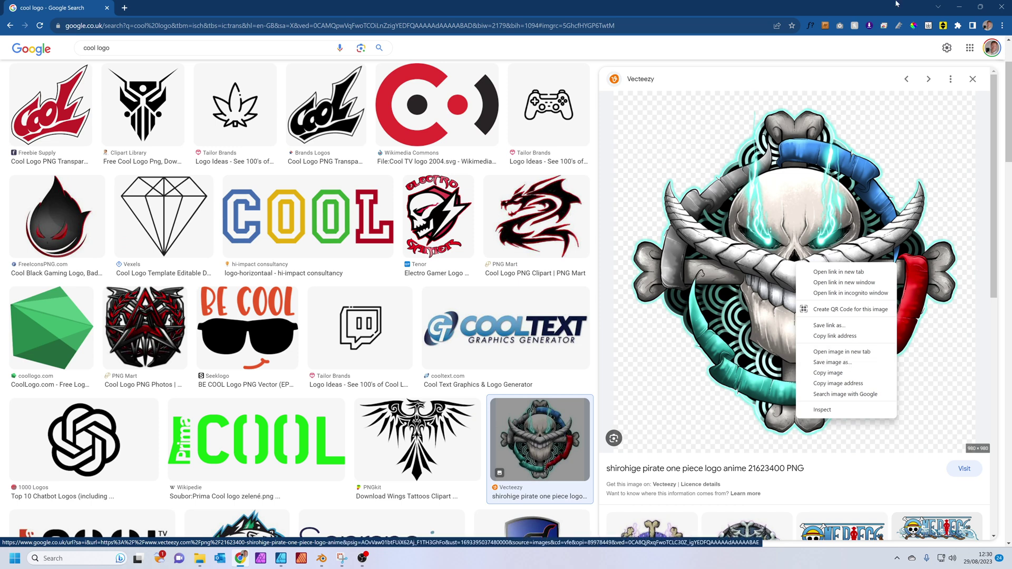
- Back in Blender, check the snapping target options and reposition the skull decal on the road
left_click(962, 8)
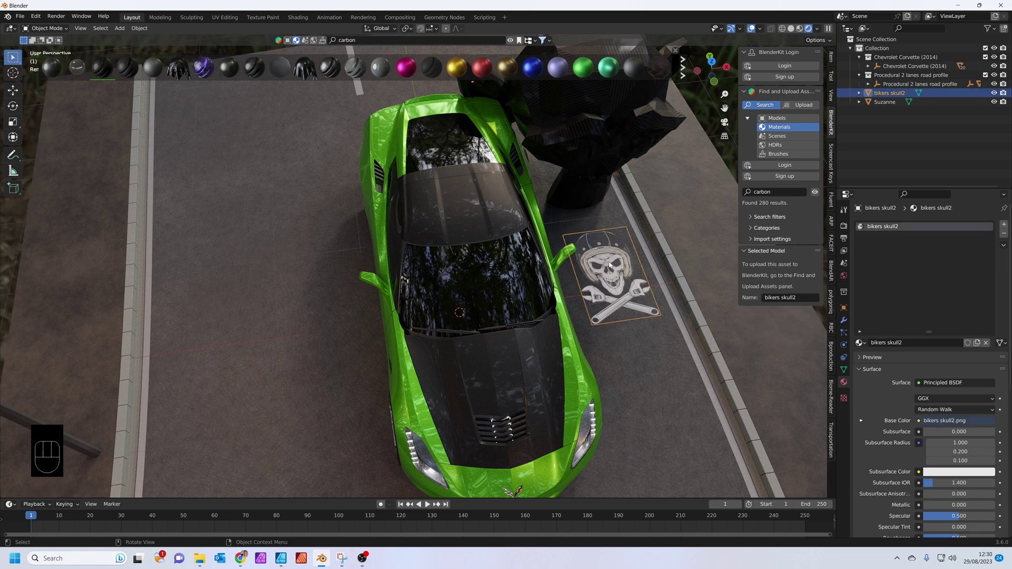
key("g")
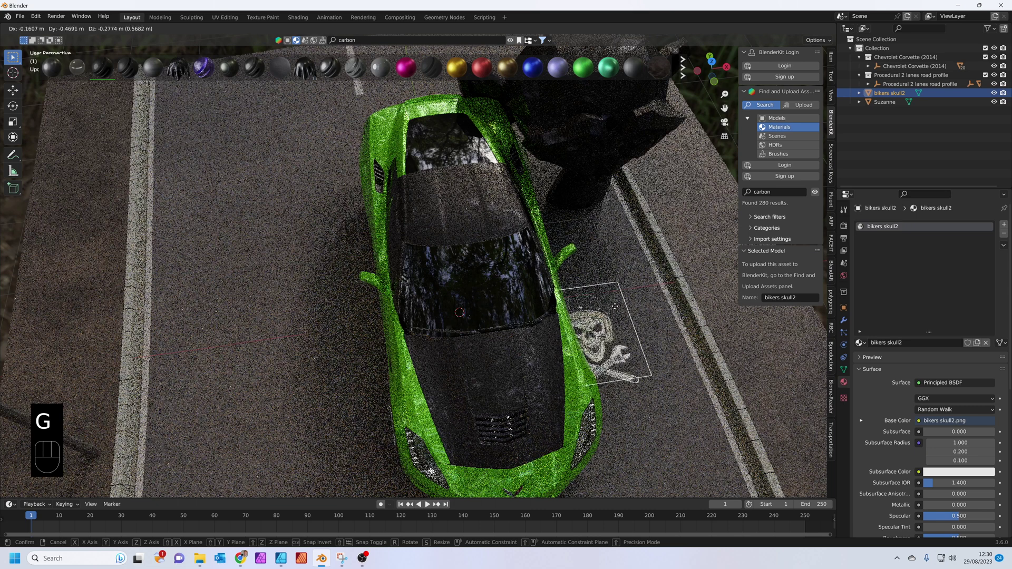
left_click(657, 278)
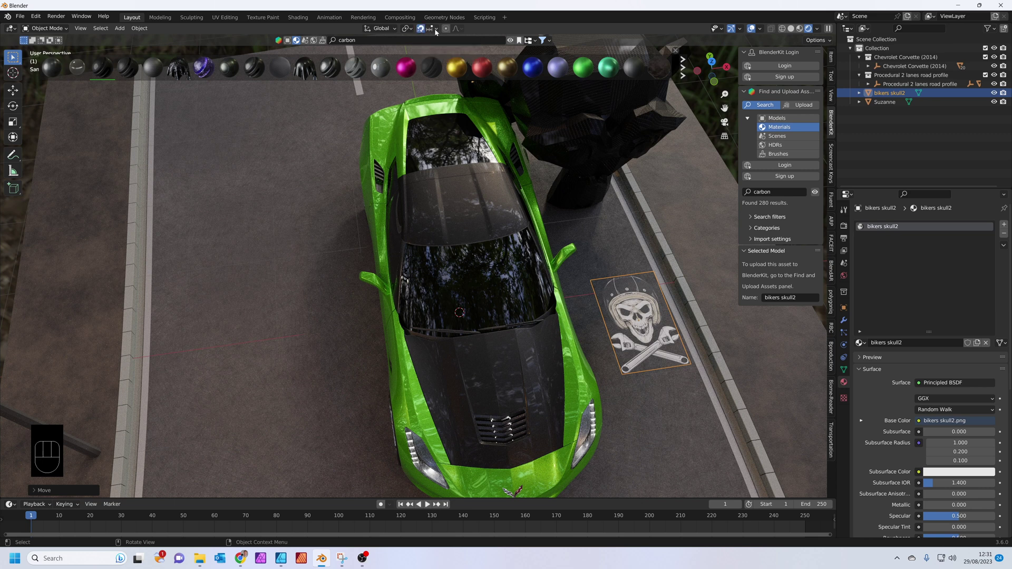
left_click(436, 32)
key("g")
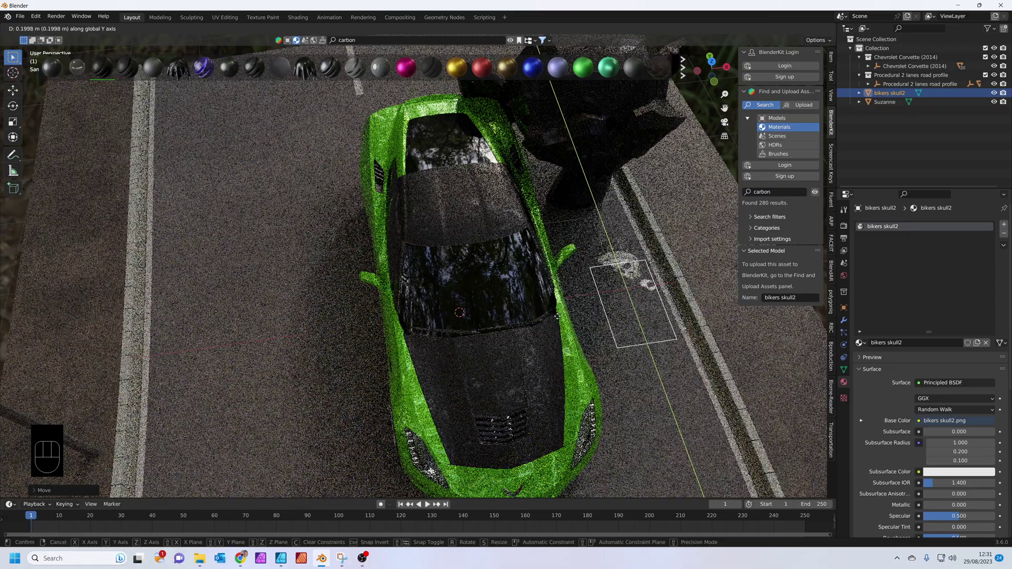
left_click(546, 334)
middle_click_drag(546, 334, 609, 335)
- Move the skull decal onto the bonnet and centre it there in Numpad 7 top view
key("g")
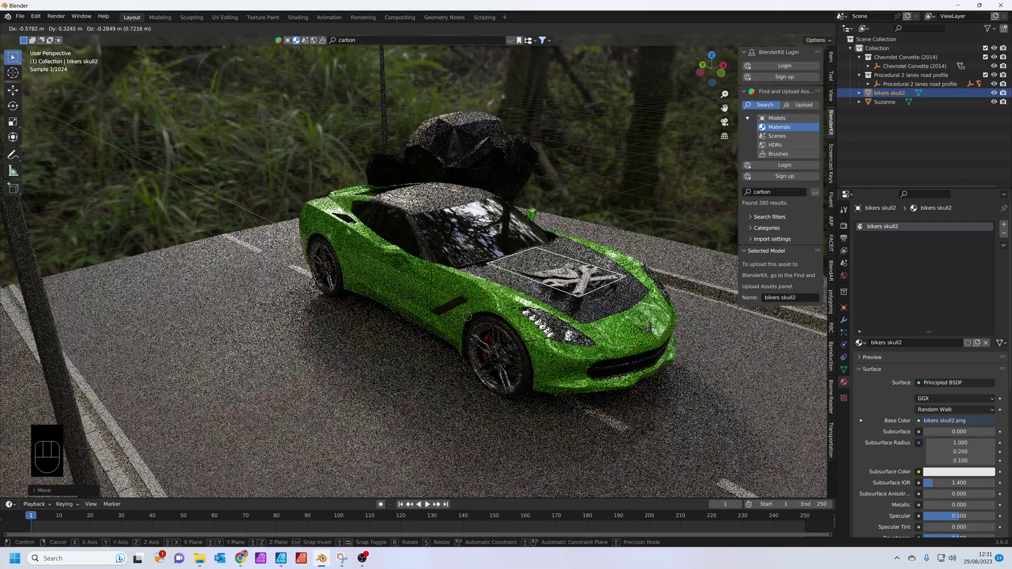
left_click(594, 340)
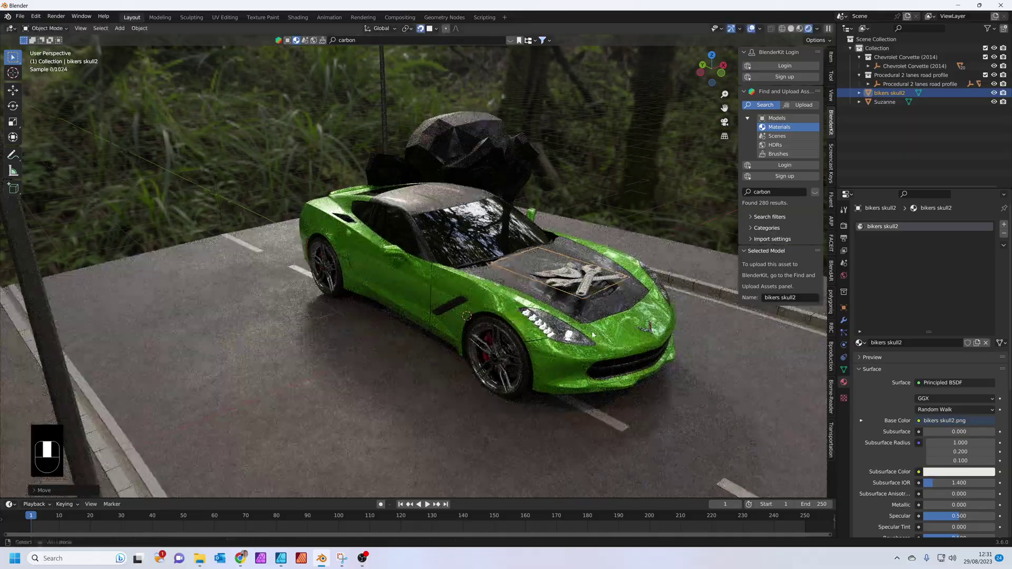
middle_click_drag(595, 340, 596, 378)
key("KP_7")
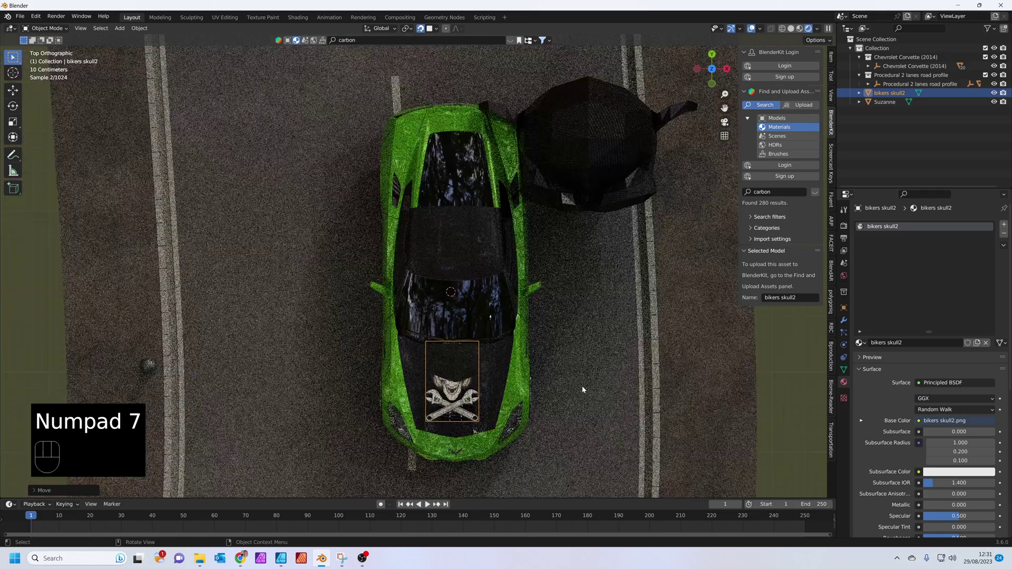
key("g")
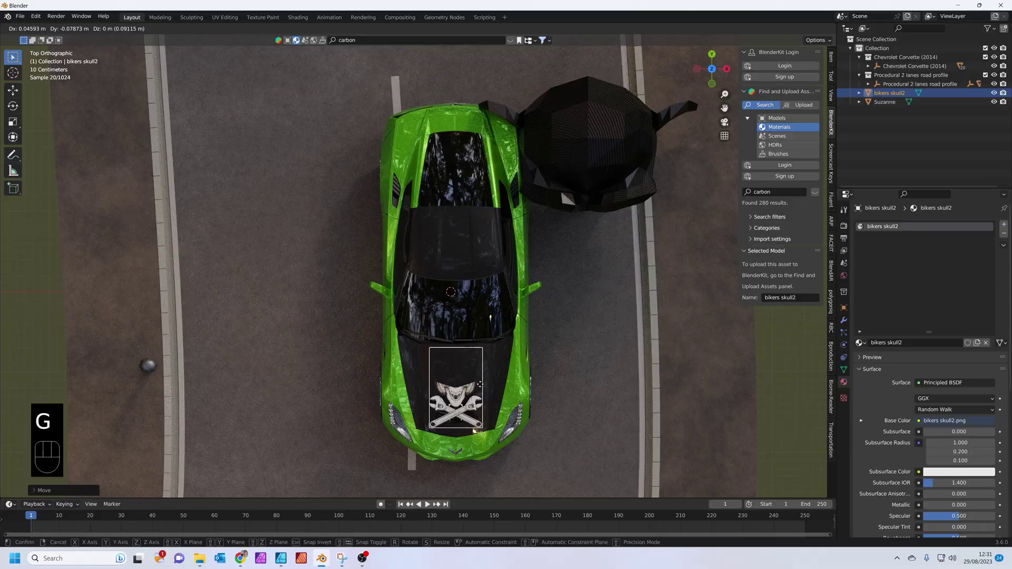
left_click(481, 387)
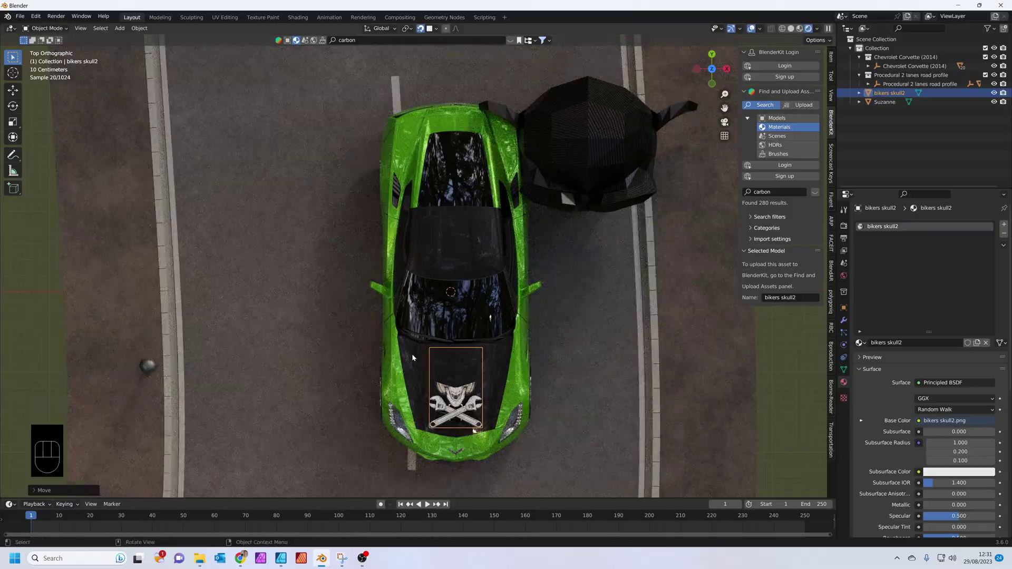
middle_click_drag(404, 369, 527, 237)
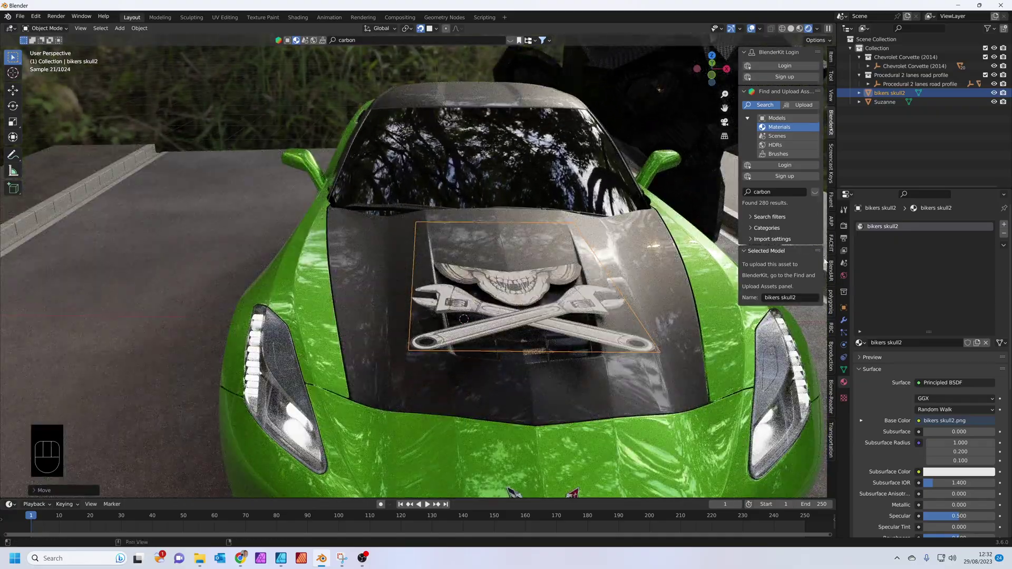
- Add a Simple Subdivision Surface modifier to the decal with viewport and render levels 6
left_click(844, 321)
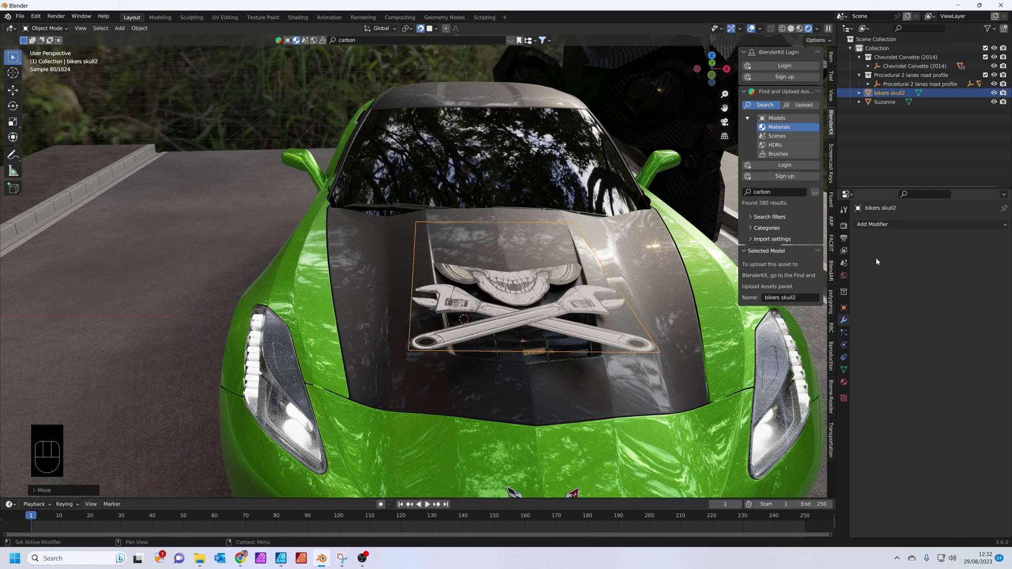
left_click(892, 225)
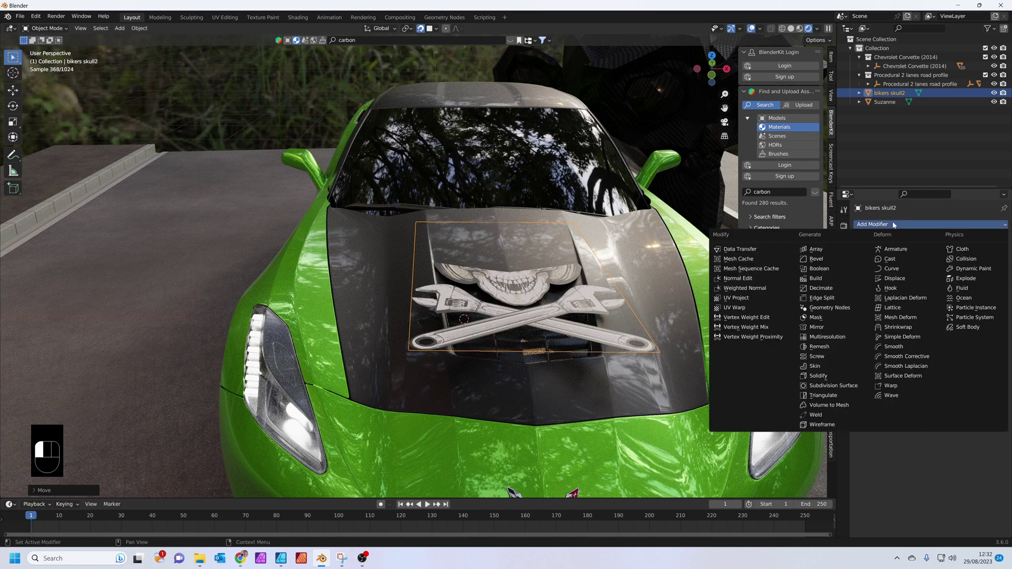
left_click(833, 386)
left_click(954, 263)
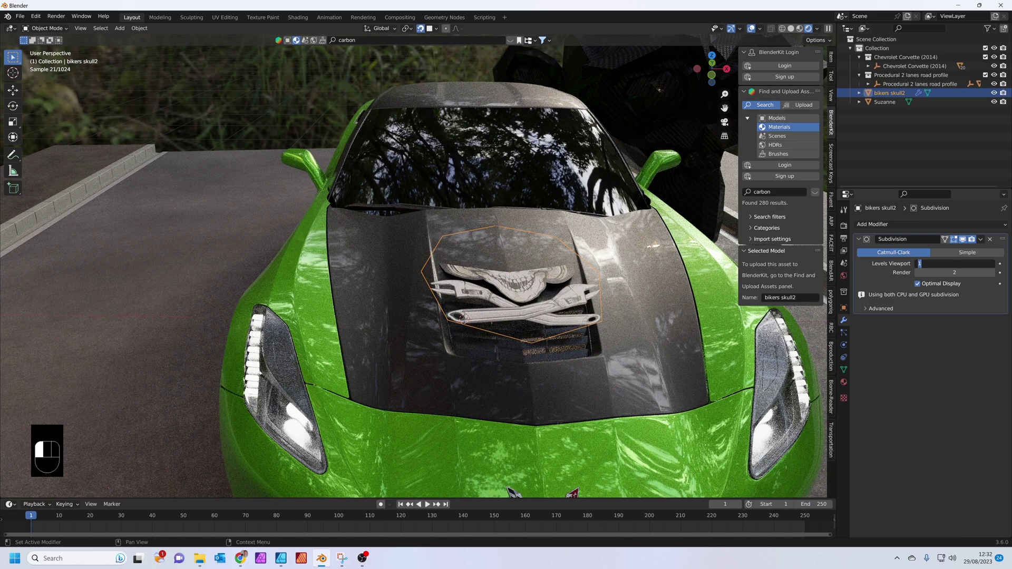
type("6")
key("Tab")
type("6")
key("Tab")
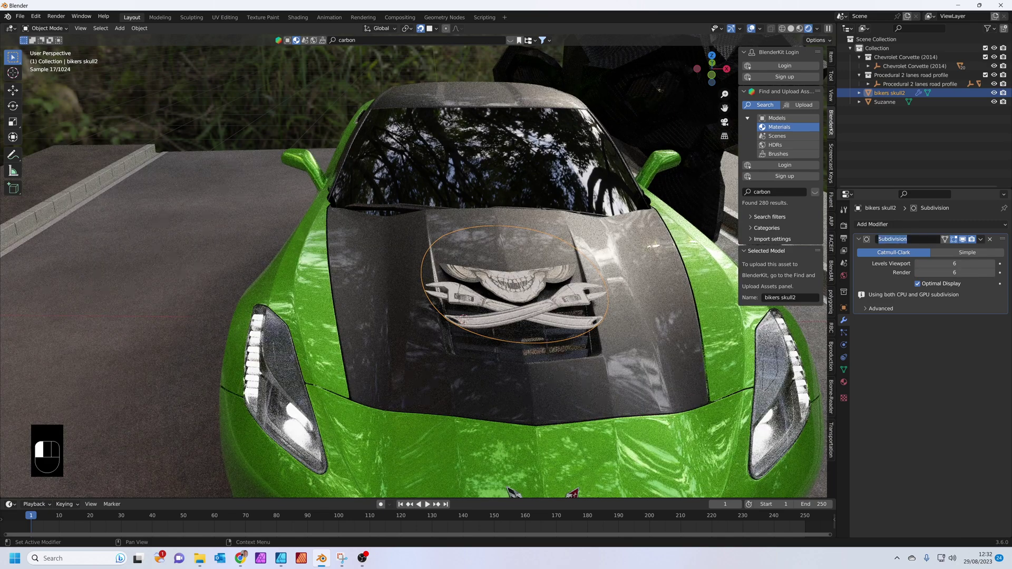
left_click(968, 252)
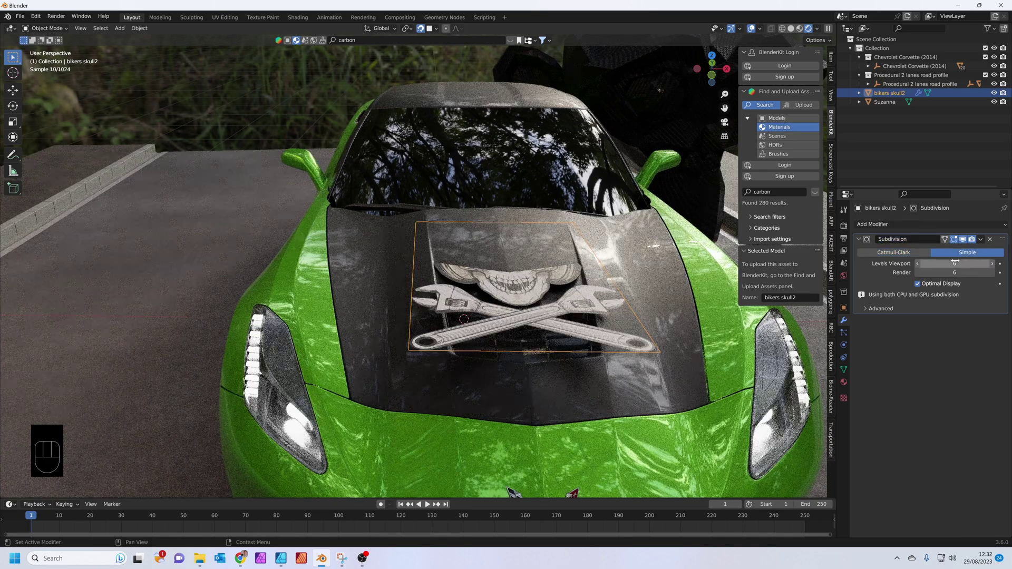
- Add a Shrinkwrap modifier: Outside Surface mode, target Bumper - front, offset 0.0001 m
left_click(890, 224)
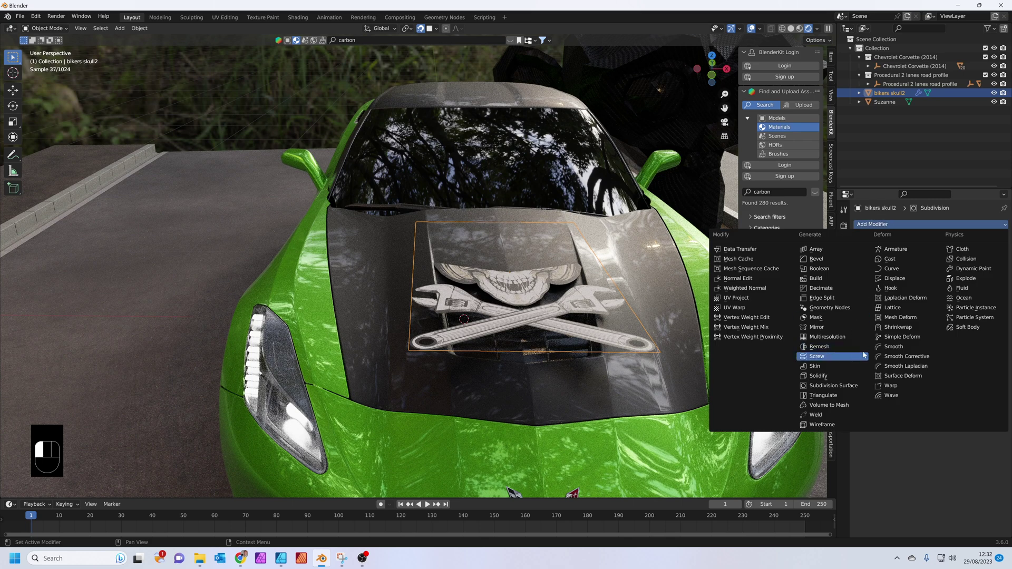
left_click(901, 327)
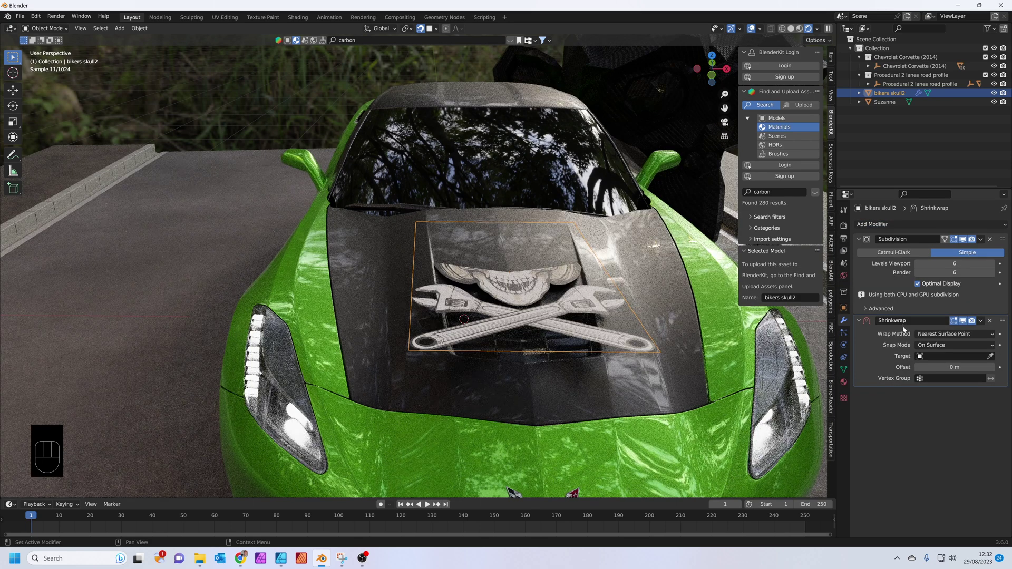
left_click(951, 344)
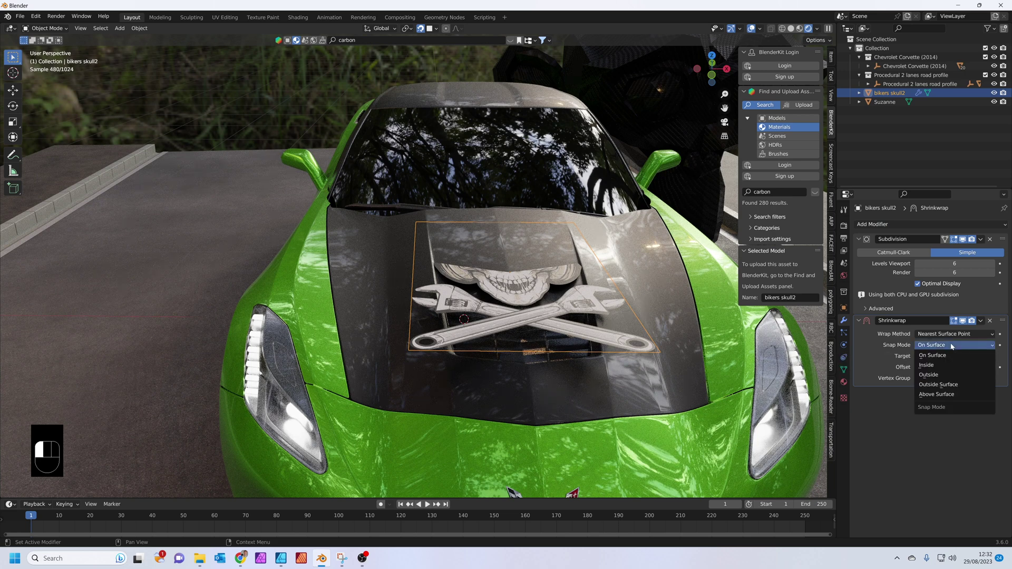
left_click(941, 384)
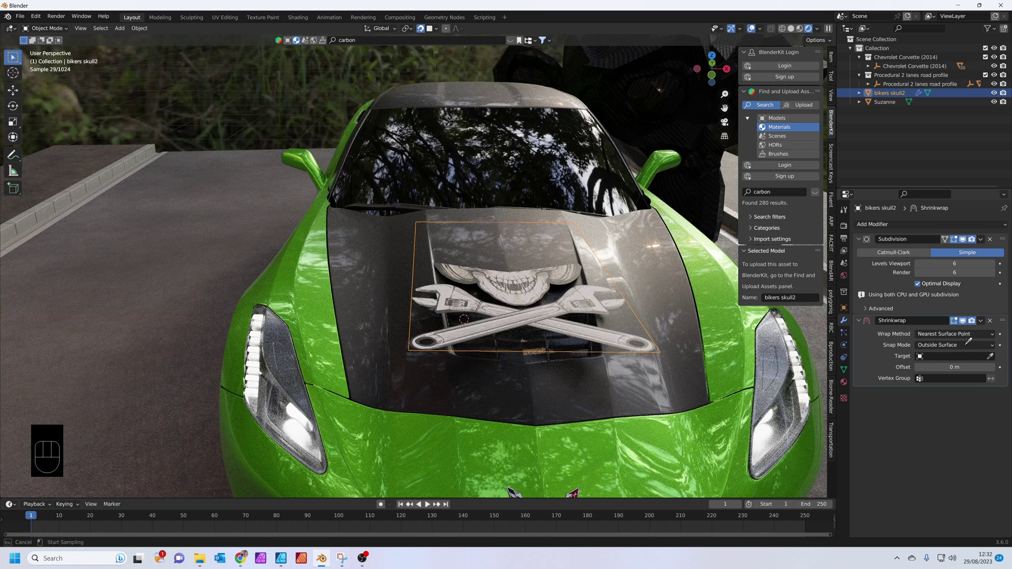
left_click(642, 262)
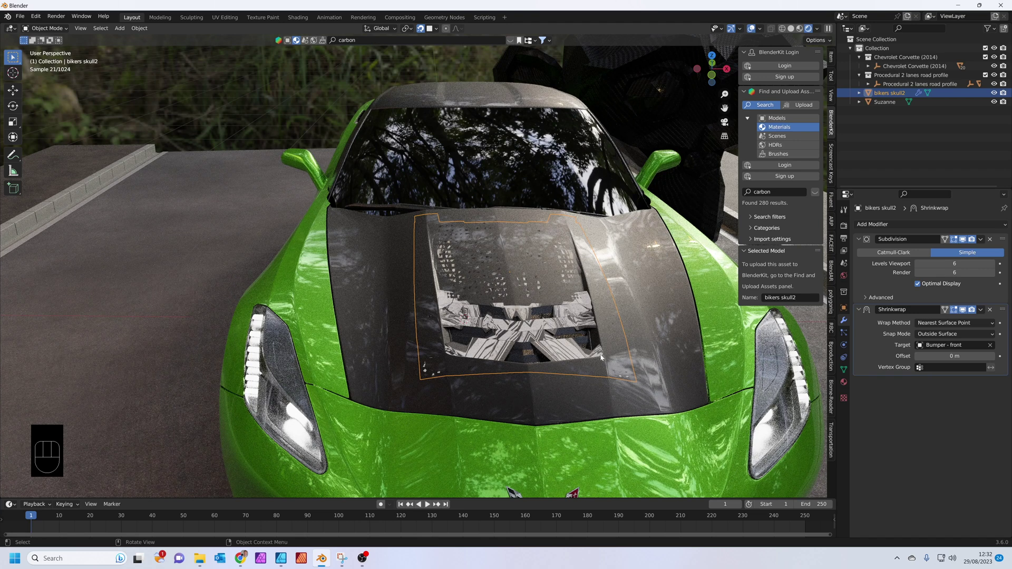
left_click(981, 356)
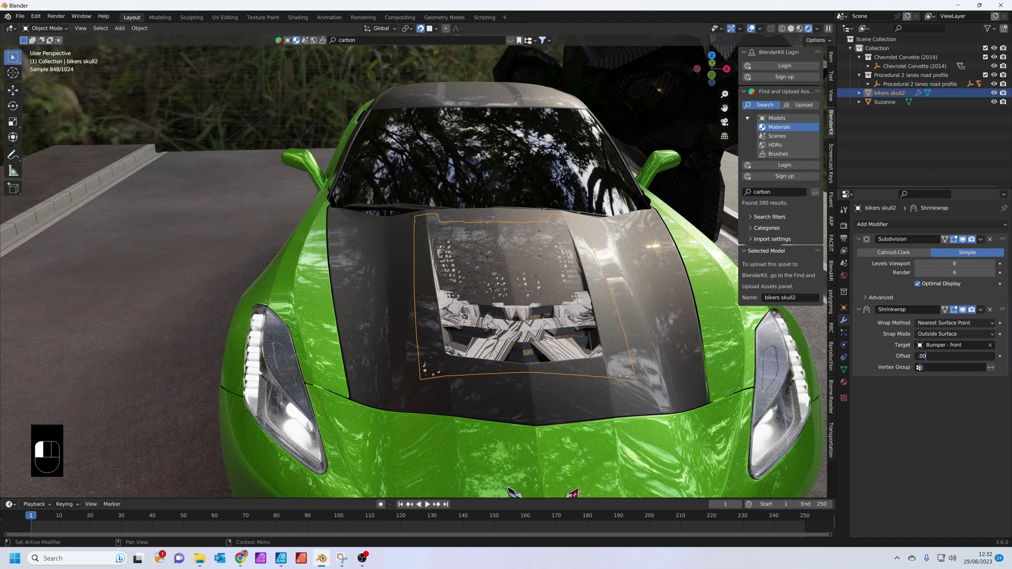
type(".0001")
key("Return")
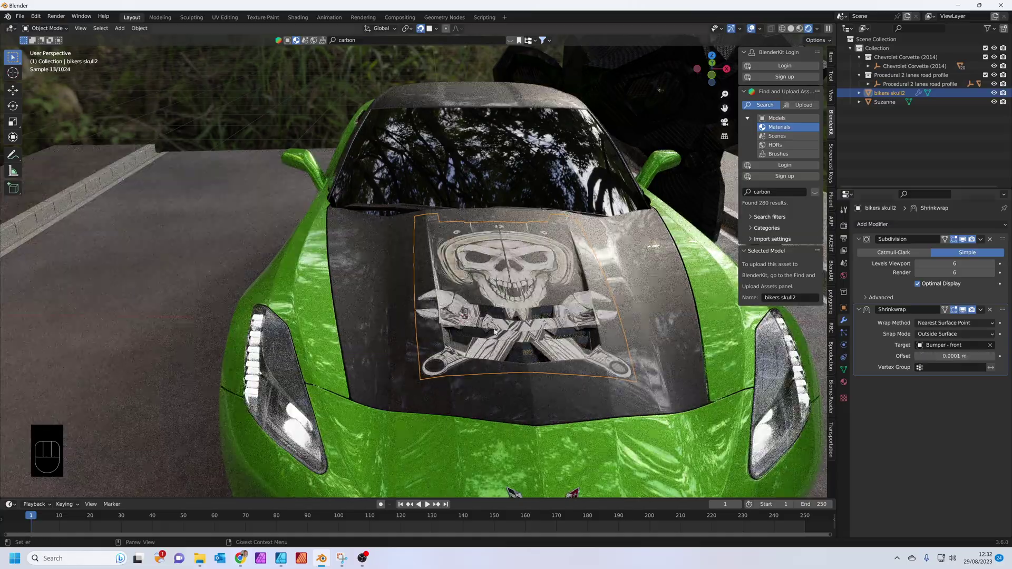
middle_click_drag(553, 338, 585, 378)
scroll(535, 386, "down", 3)
scroll(534, 386, "up", 3)
scroll(499, 344, "down", 2)
scroll(499, 344, "up", 2)
- Scale the skull decal down slightly and move it a little higher on the bonnet
key("s")
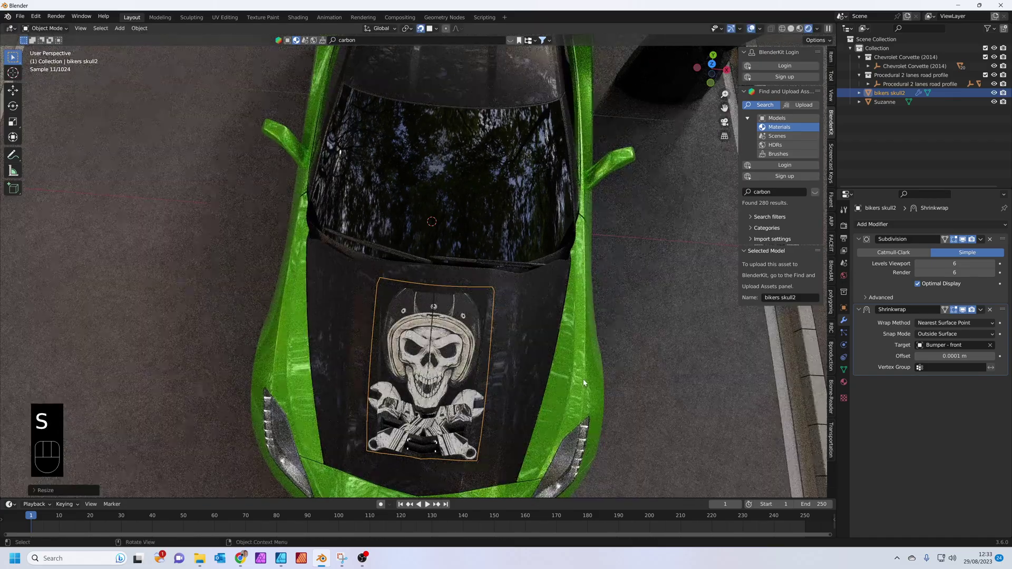
left_click(580, 379)
key("g")
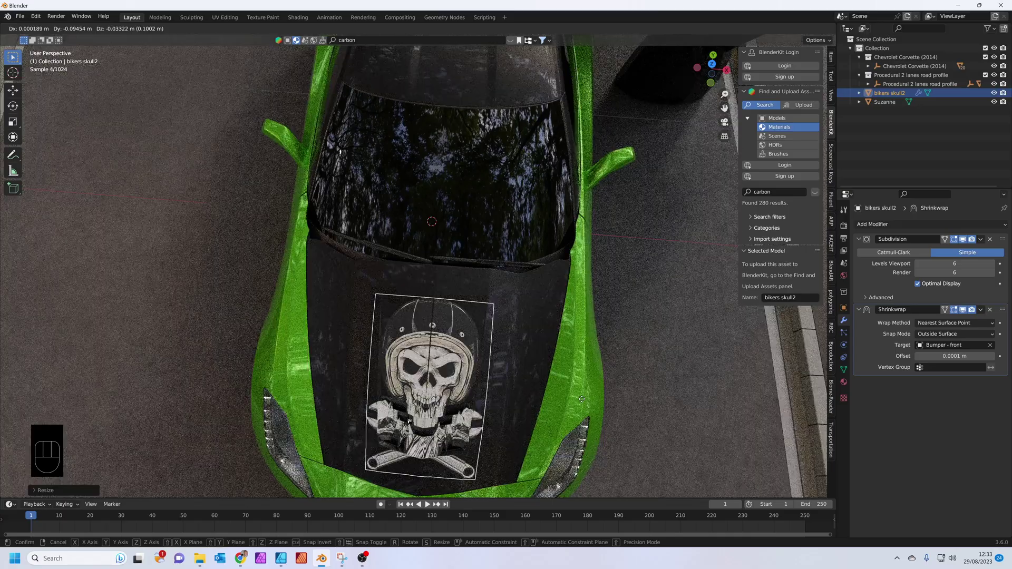
left_click(551, 390)
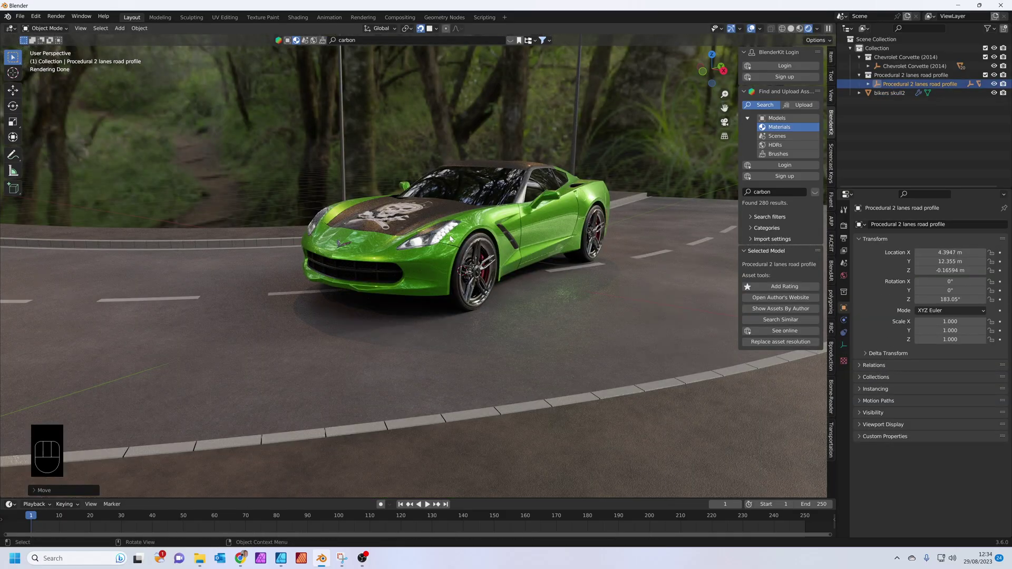
- Select the whole Chevrolet Corvette (2014) object and trial a move, cancelling it
middle_click_drag(435, 244, 398, 278)
left_click(491, 259)
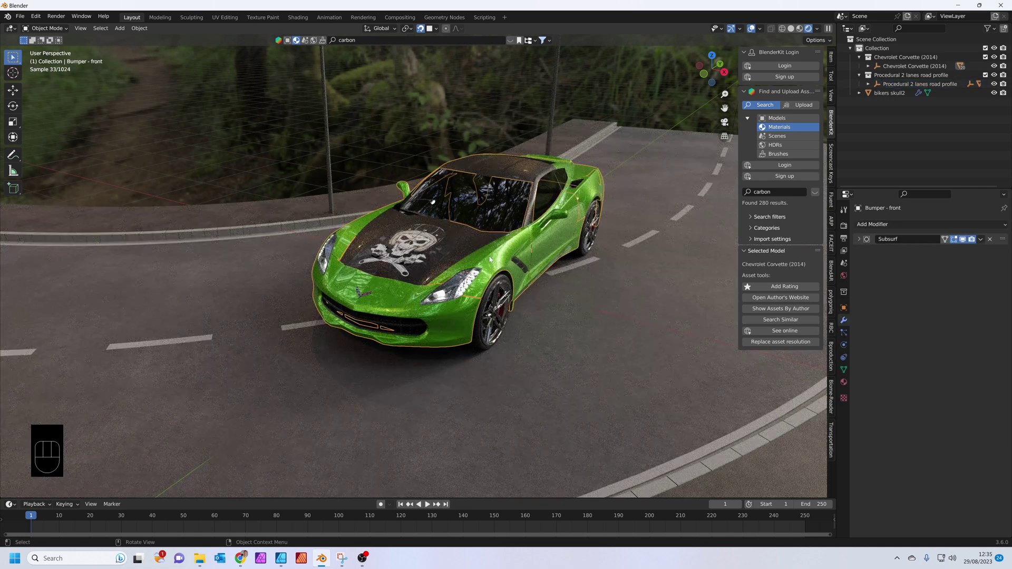
left_click(912, 66)
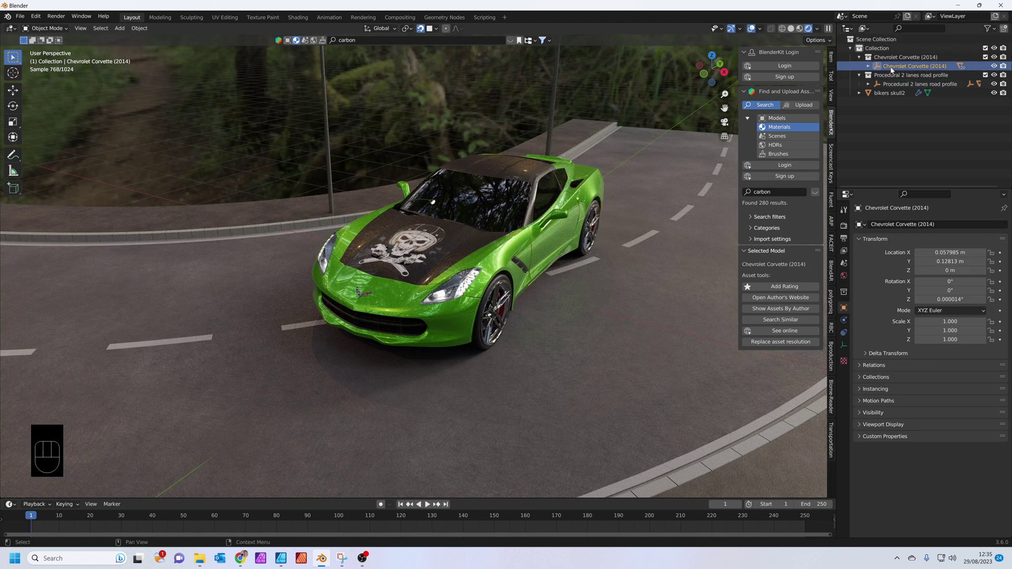
key("g")
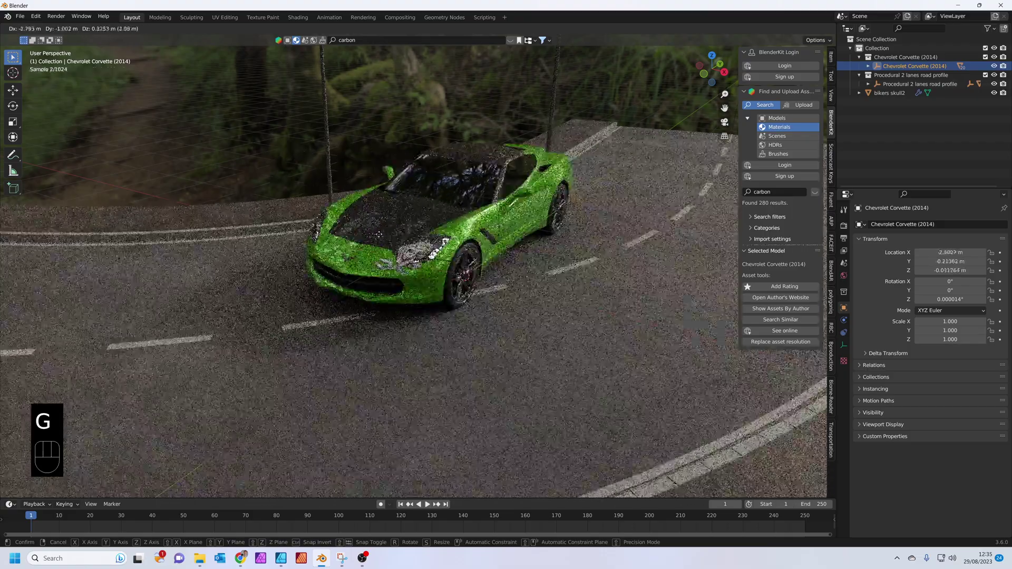
right_click(414, 259)
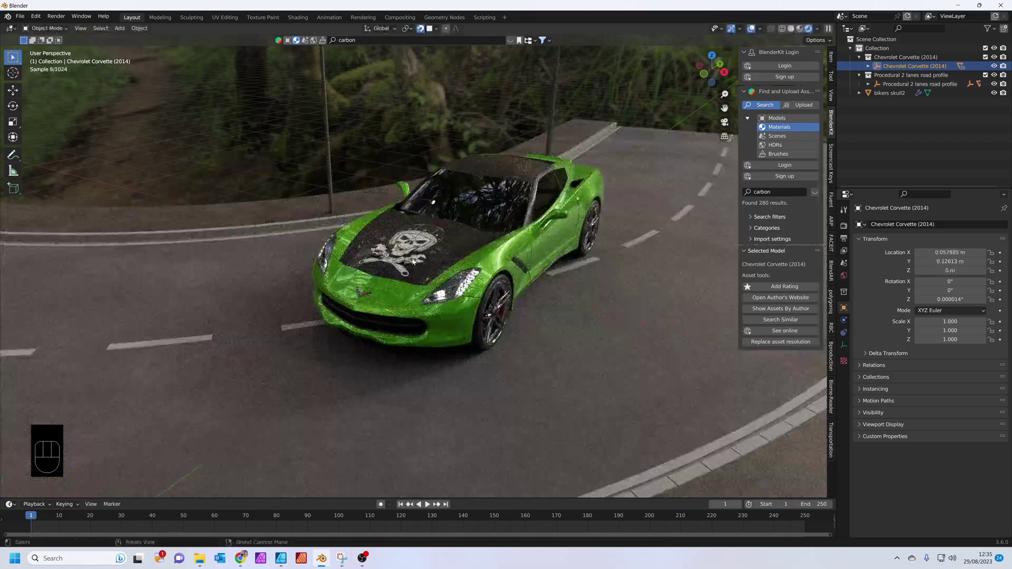
- Parent the bikers skull2 decal to the front bumper with Object (Keep Transform)
left_click(411, 244)
left_click(423, 240)
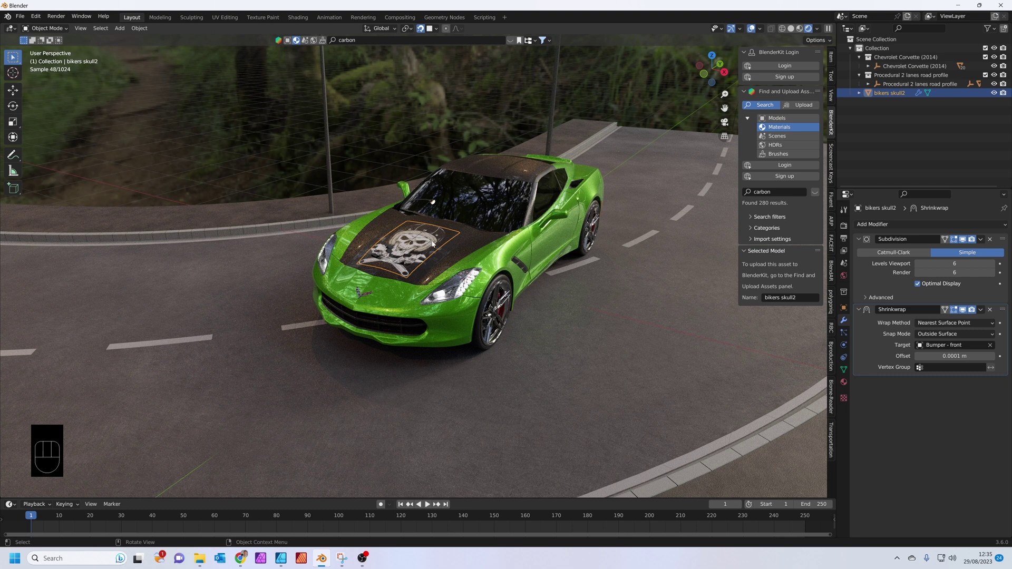
left_click(473, 242, "shift")
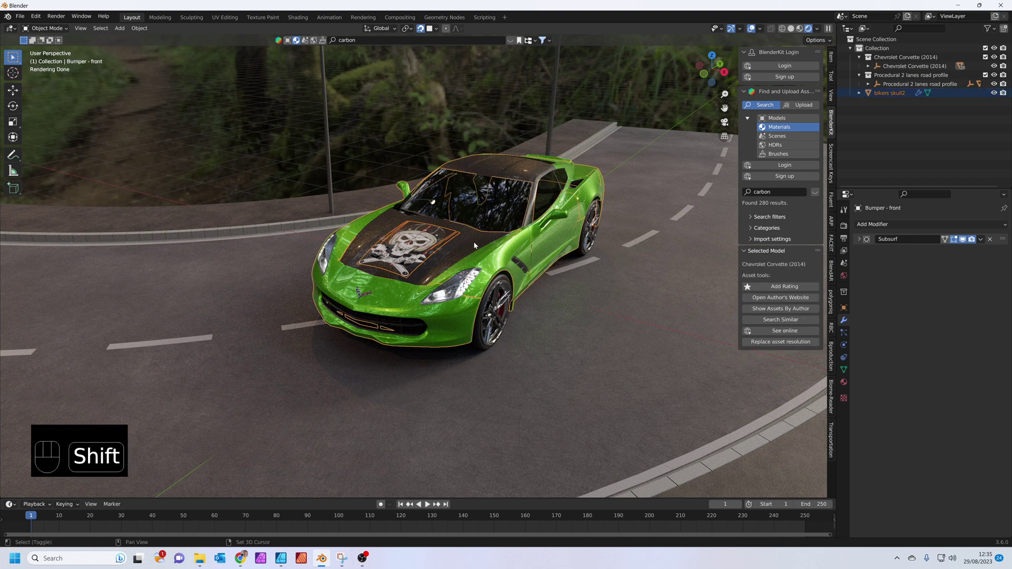
key("ctrl+p")
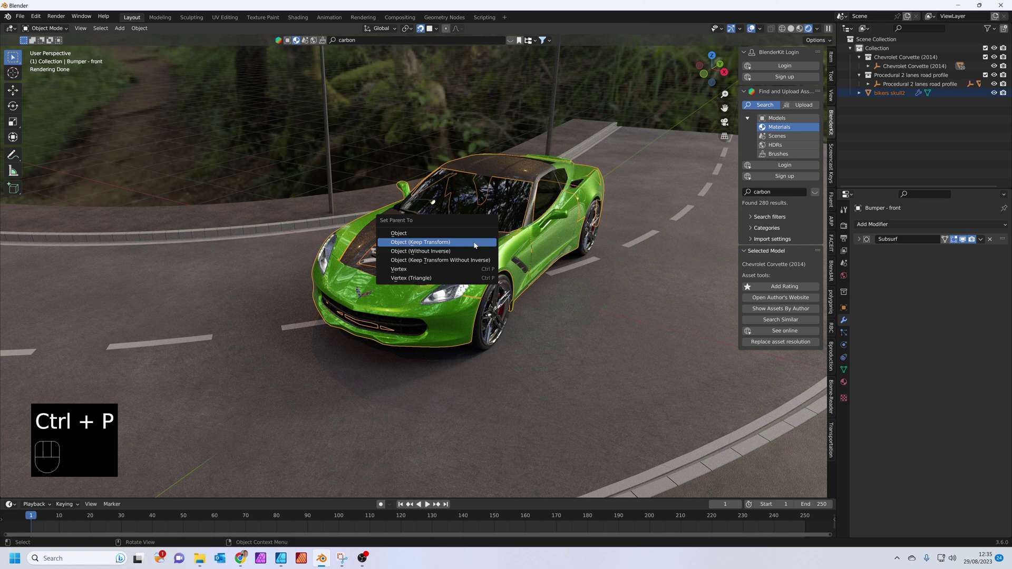
left_click(473, 242)
- Test the parenting by moving the whole Corvette, then cancel the move
left_click(581, 269)
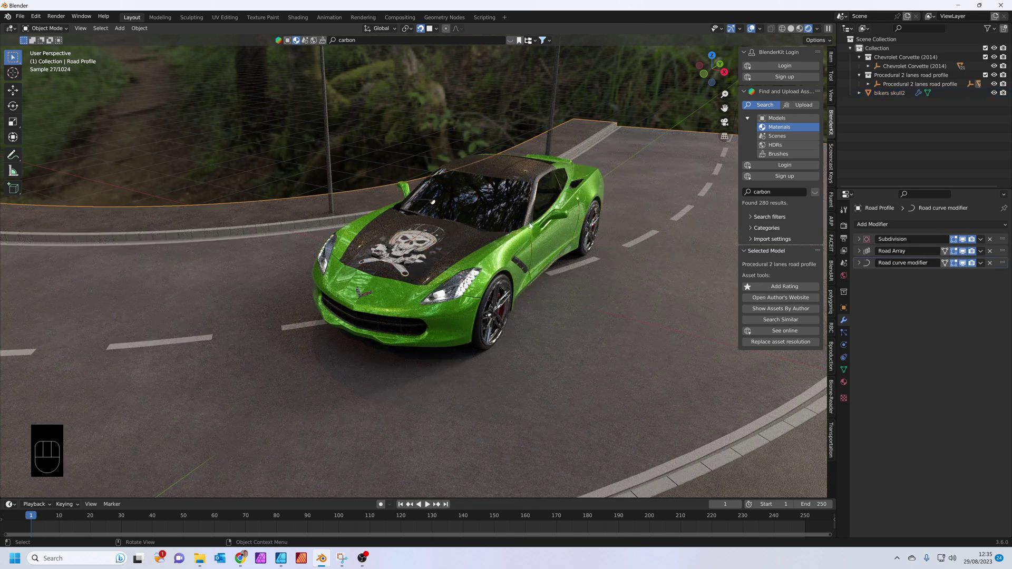
left_click(912, 66)
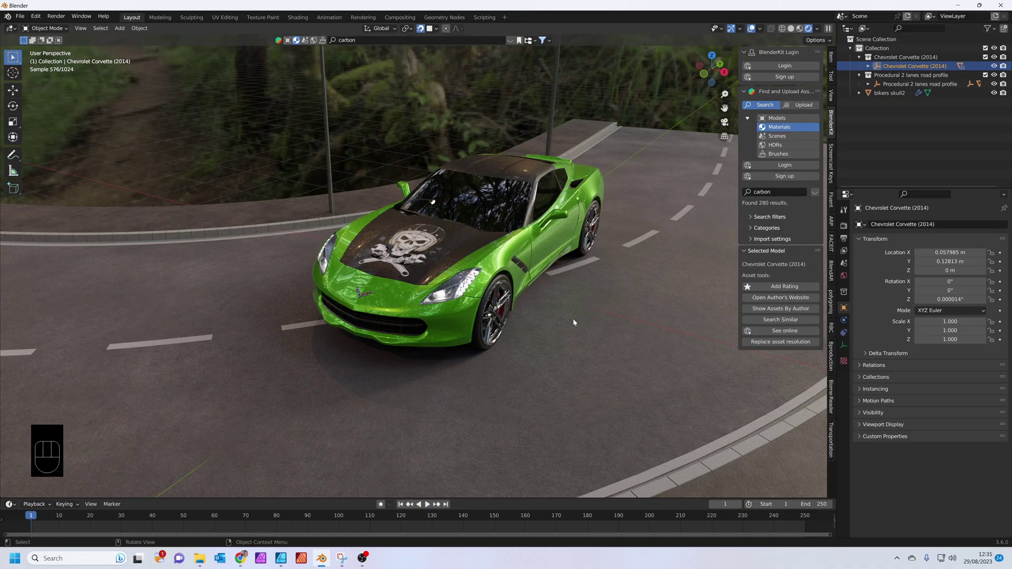
key("g")
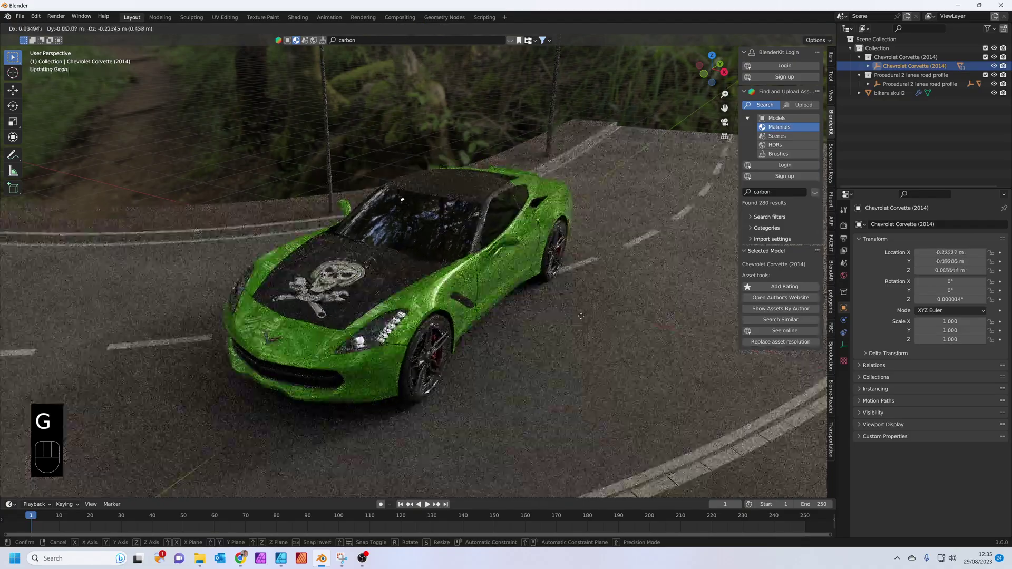
right_click(579, 315)
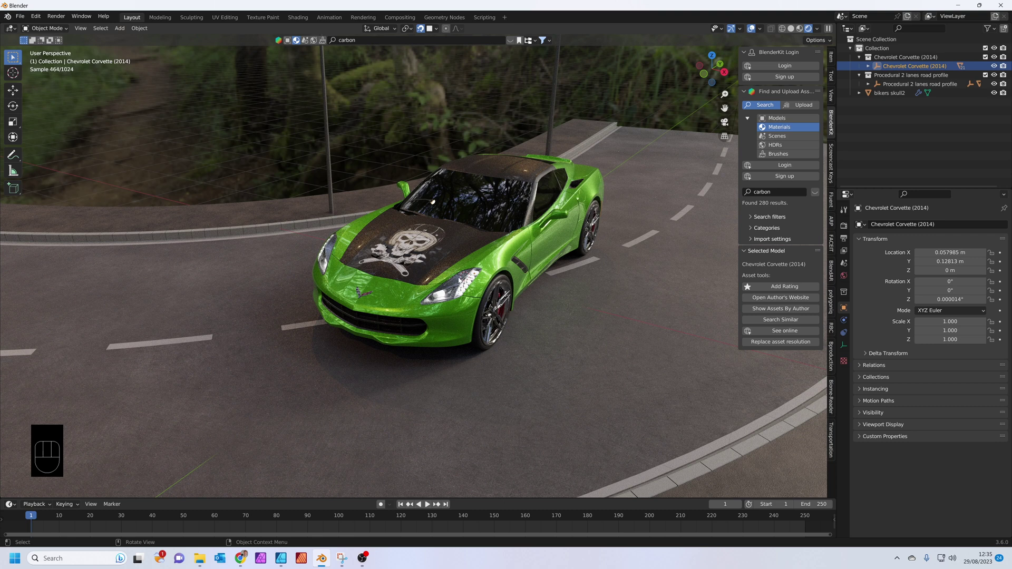
- Add a camera and look through it with Numpad 0
key("shift+a")
mouse_move(490, 325)
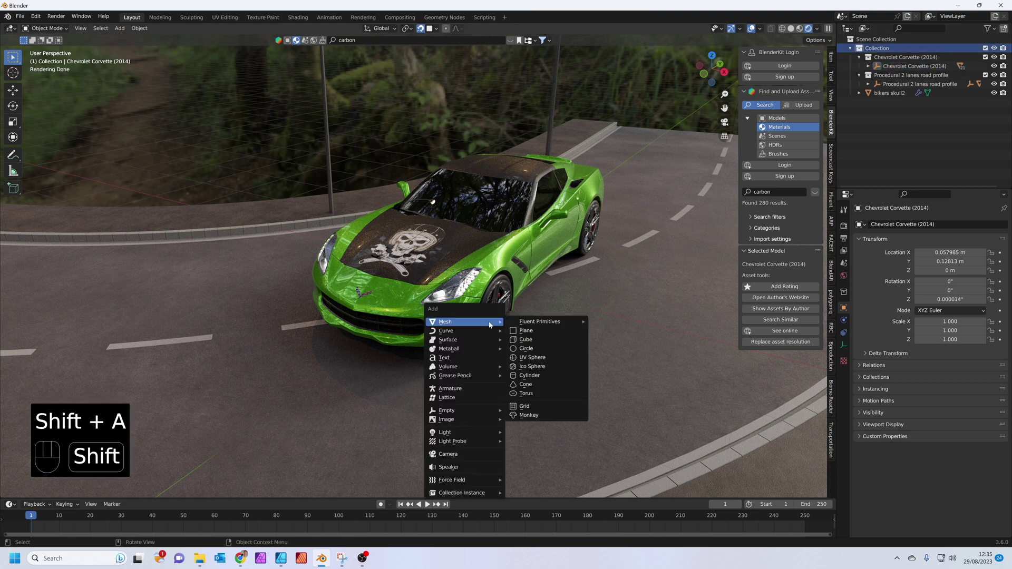
left_click(458, 455)
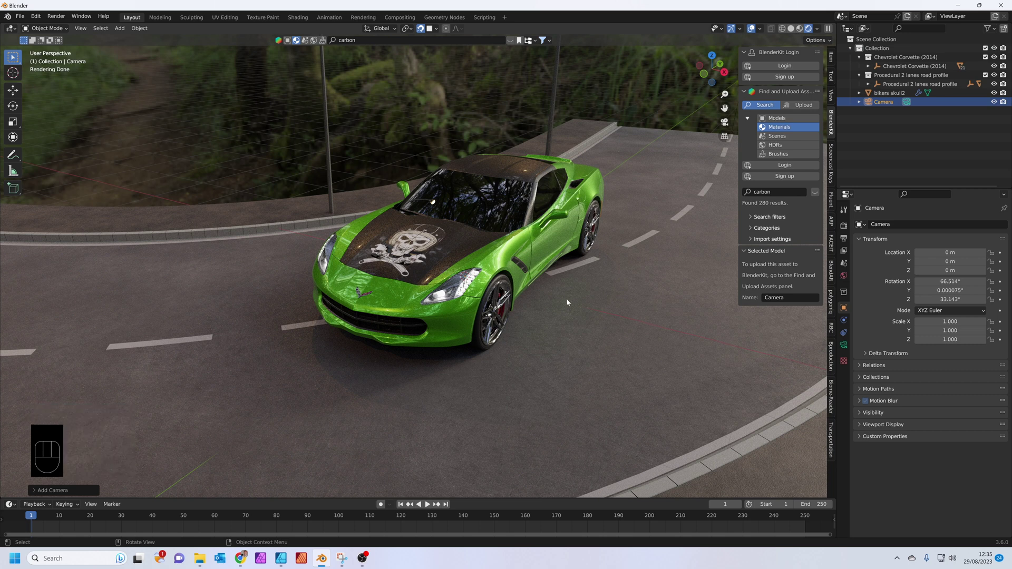
key("KP_0")
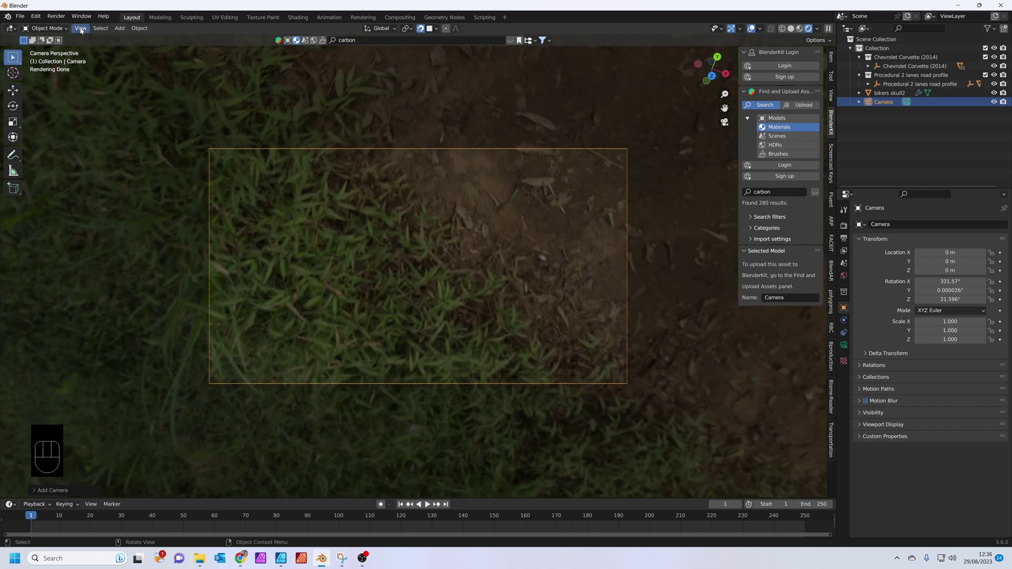
- Use Walk Navigation to back the camera away and frame the Corvette from its front-left
left_click(81, 29)
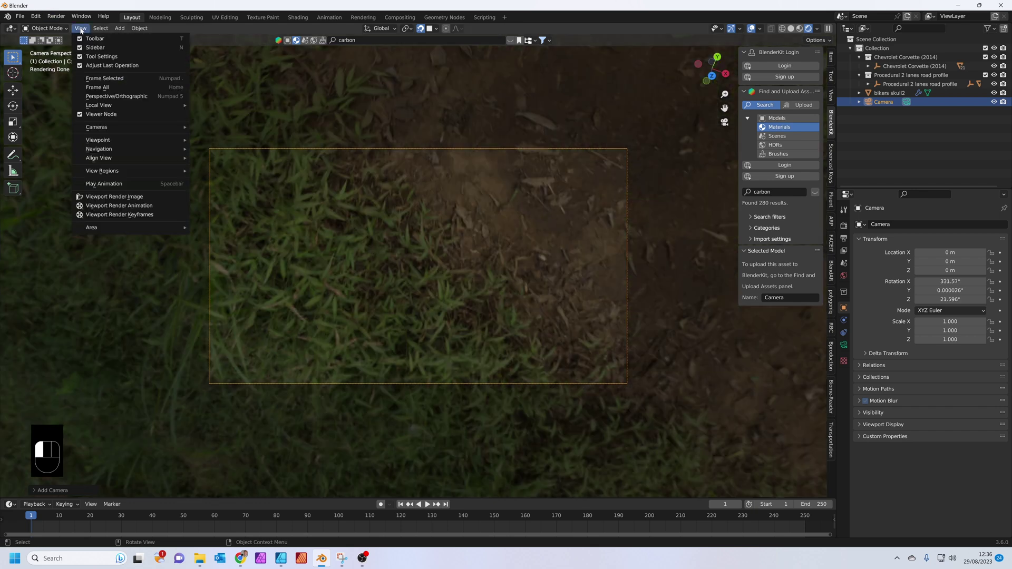
mouse_move(105, 149)
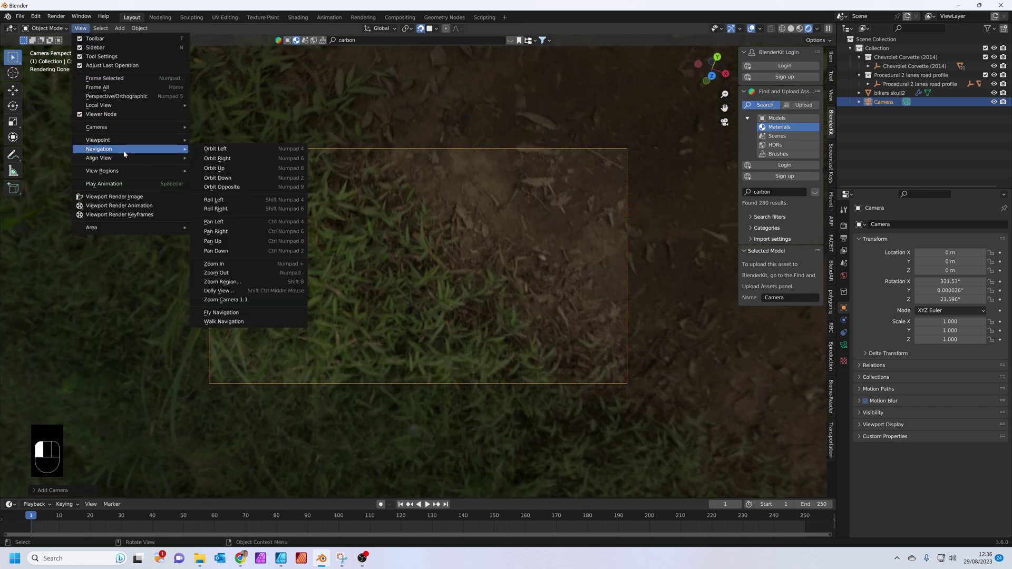
left_click(234, 352)
left_click(81, 28)
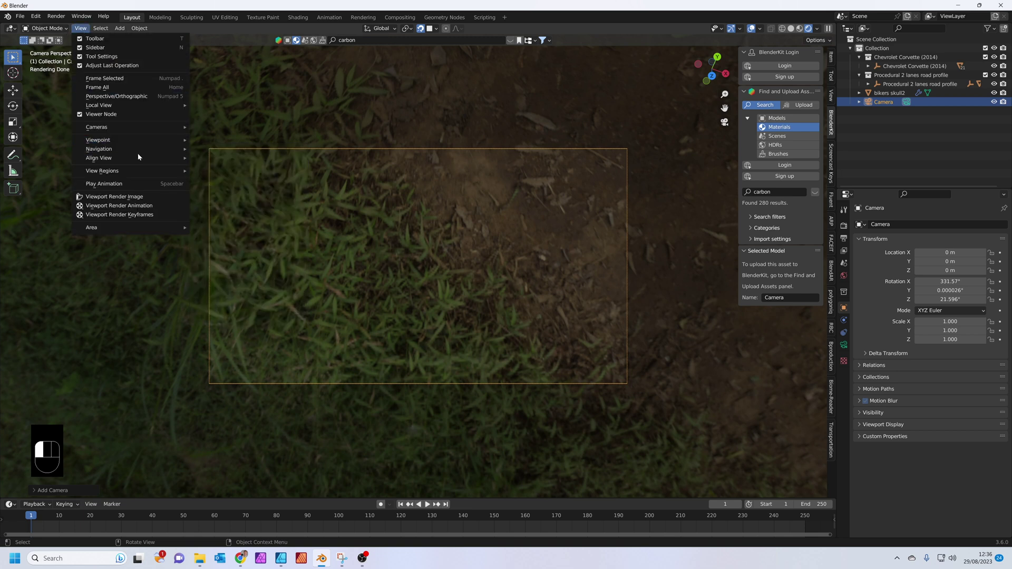
mouse_move(144, 149)
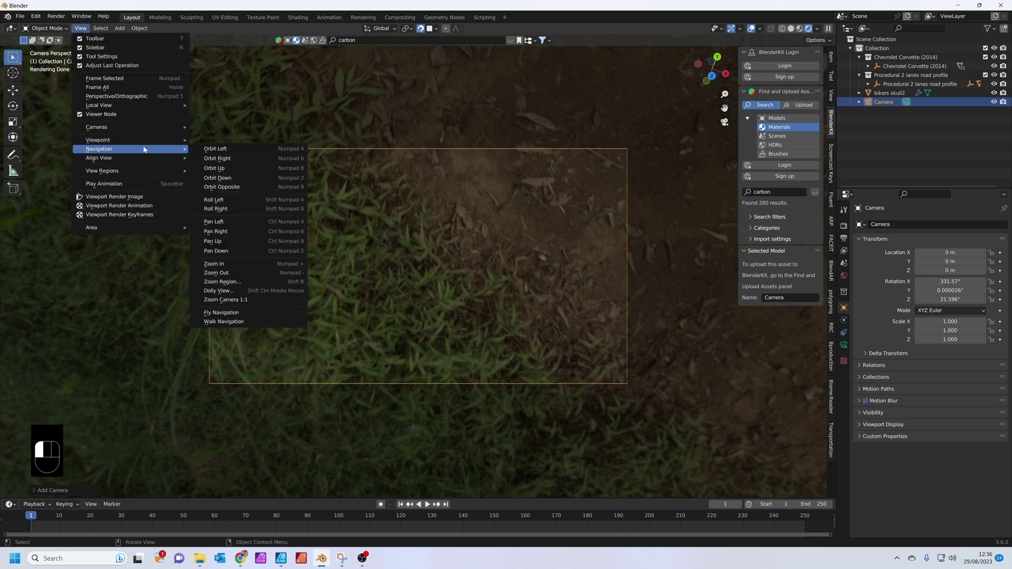
left_click(223, 321)
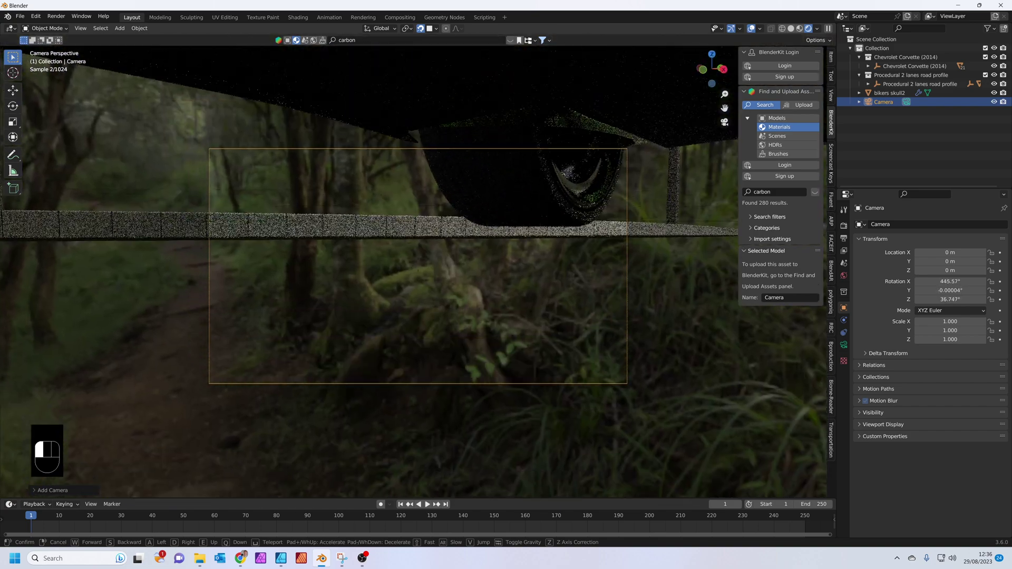
key("s")
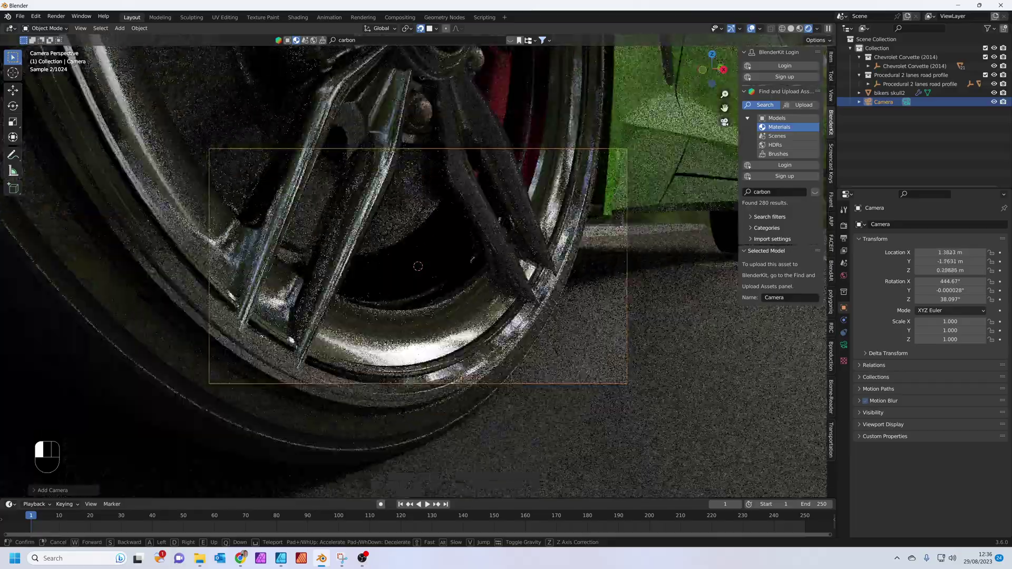
key("s")
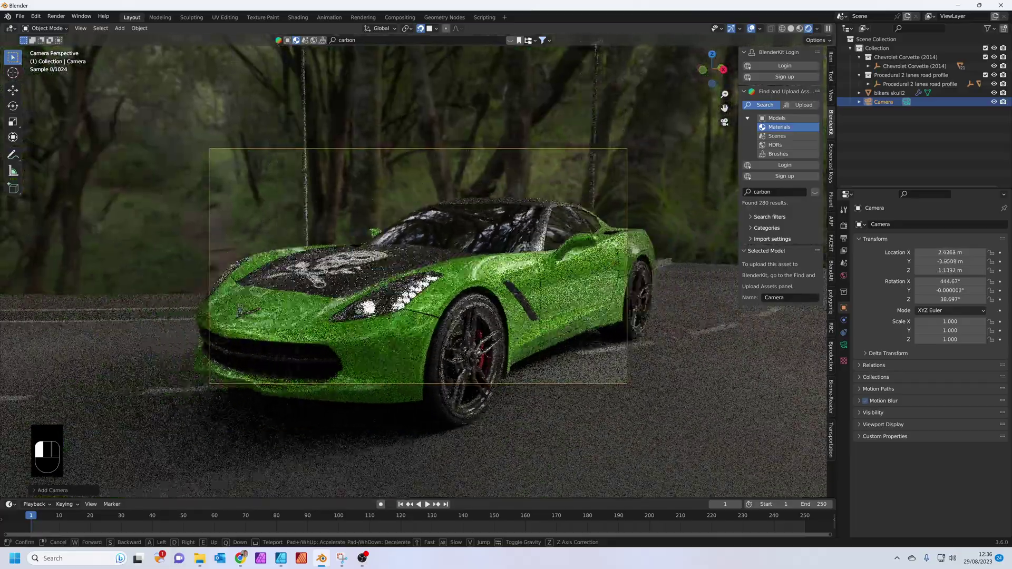
key("s")
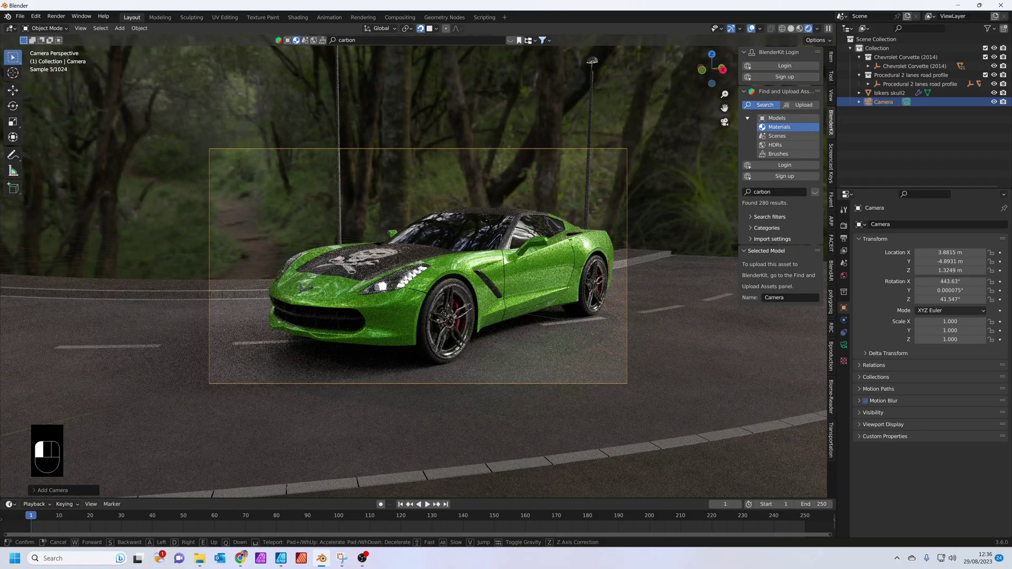
key("d")
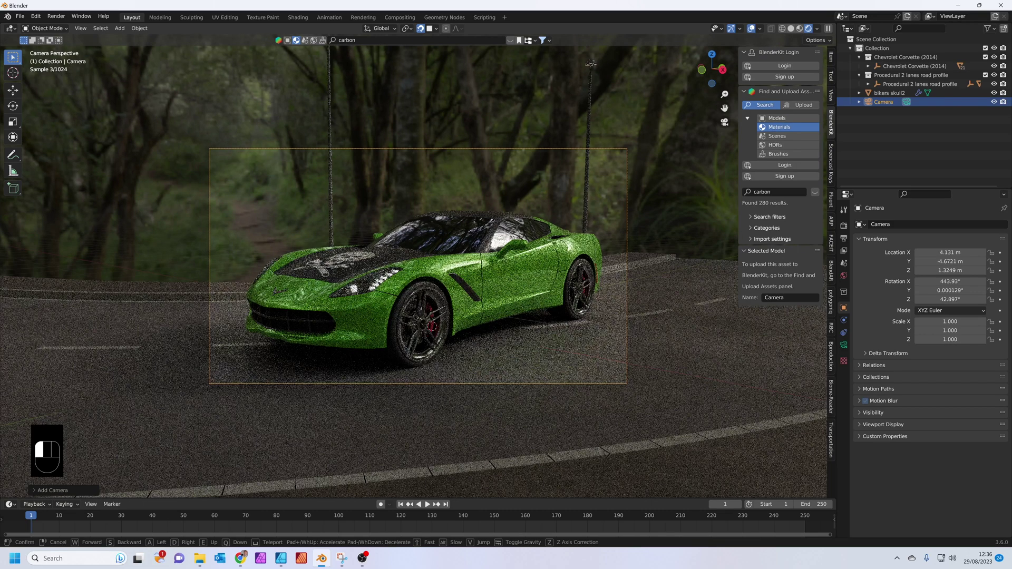
left_click(232, 321)
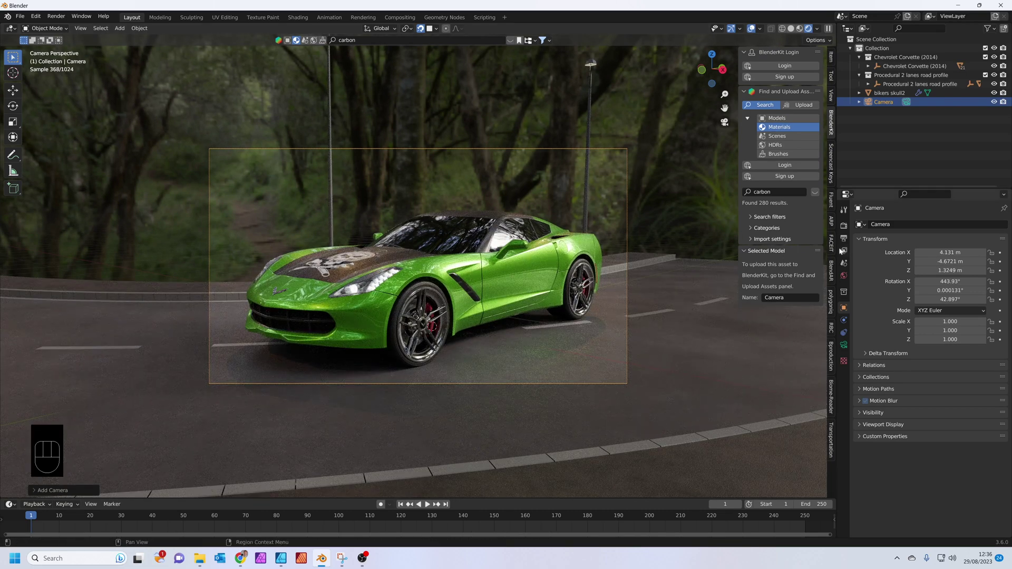
- Set render Max Samples to 32 and enable the camera's depth of field
left_click(844, 225)
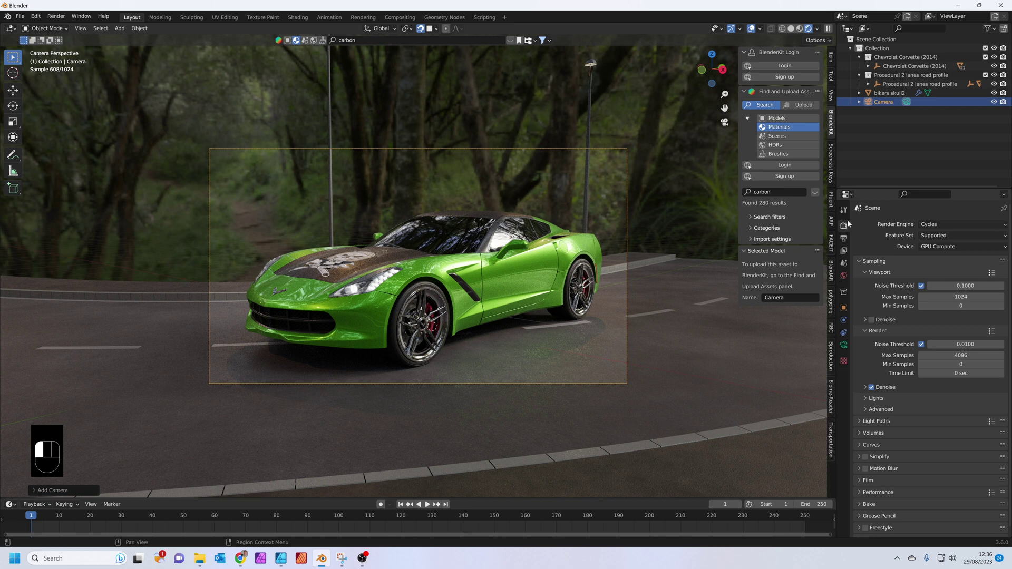
left_click(956, 355)
left_click(844, 345)
left_click(866, 385)
- Focus depth of field on bikers skull2 at F-stop 1.0 and render with F12
left_click(990, 398)
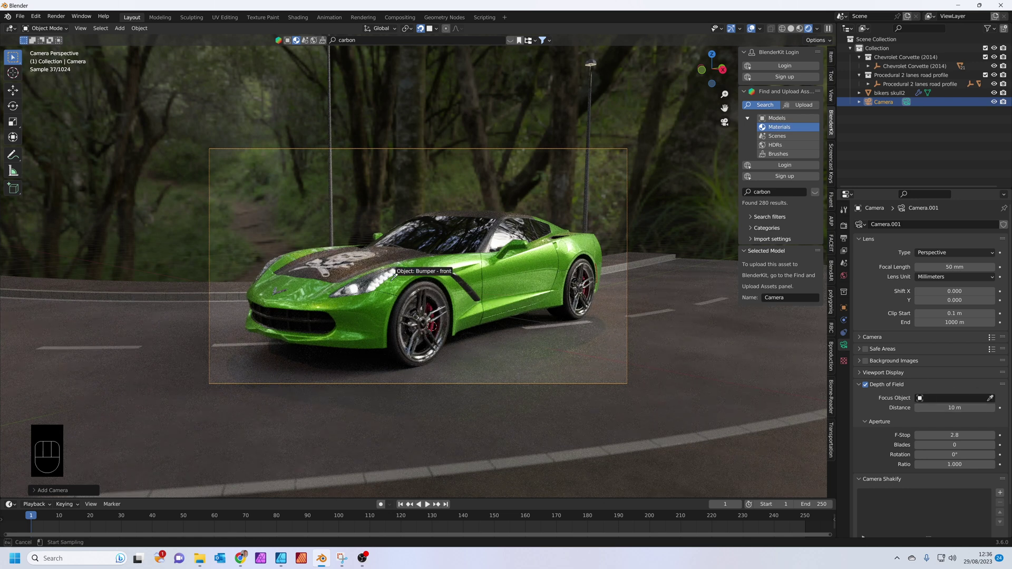
left_click(348, 261)
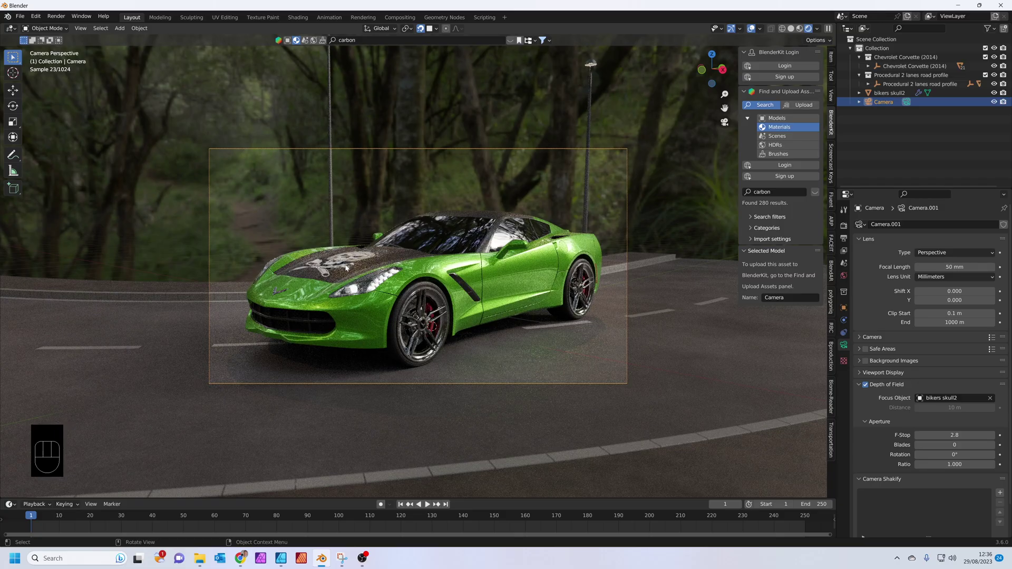
mouse_move(954, 435)
left_mouse_down()
mouse_move(917, 435)
mouse_move(970, 435)
left_mouse_up()
key("F12")
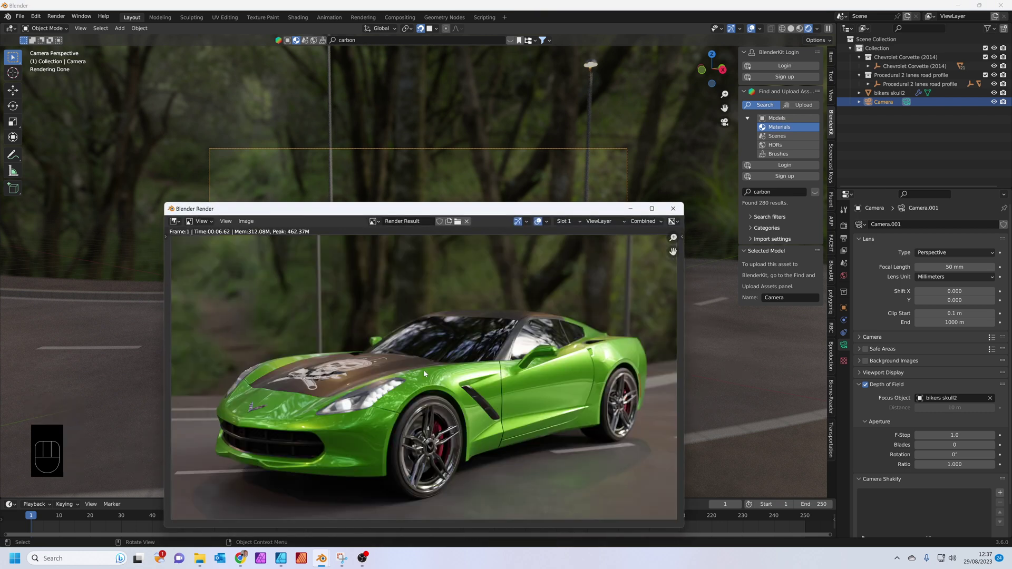